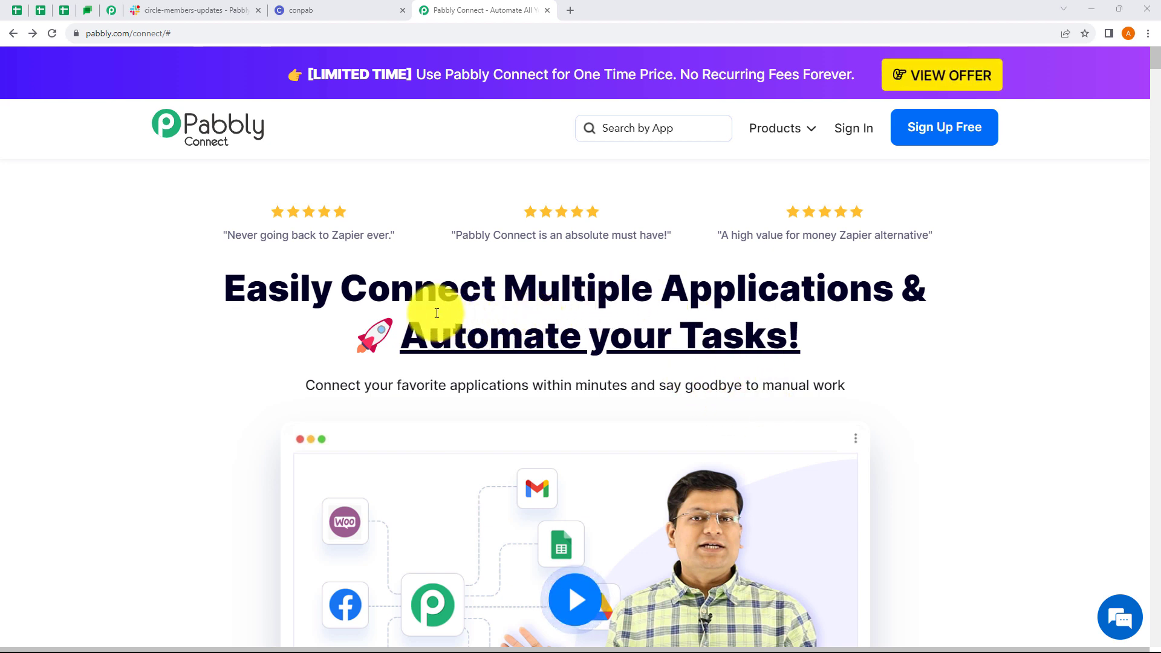
# Sign in to Pabbly and open Pabbly Connect from the list of all apps
pyautogui.click(159, 33)
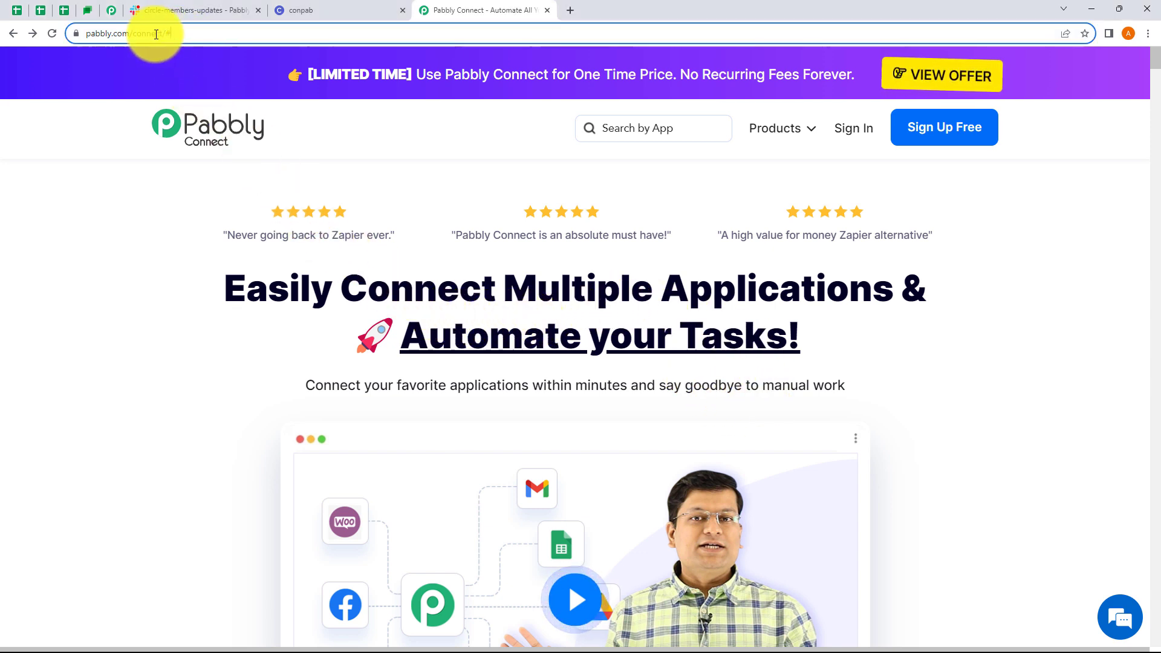
pyautogui.click(376, 148)
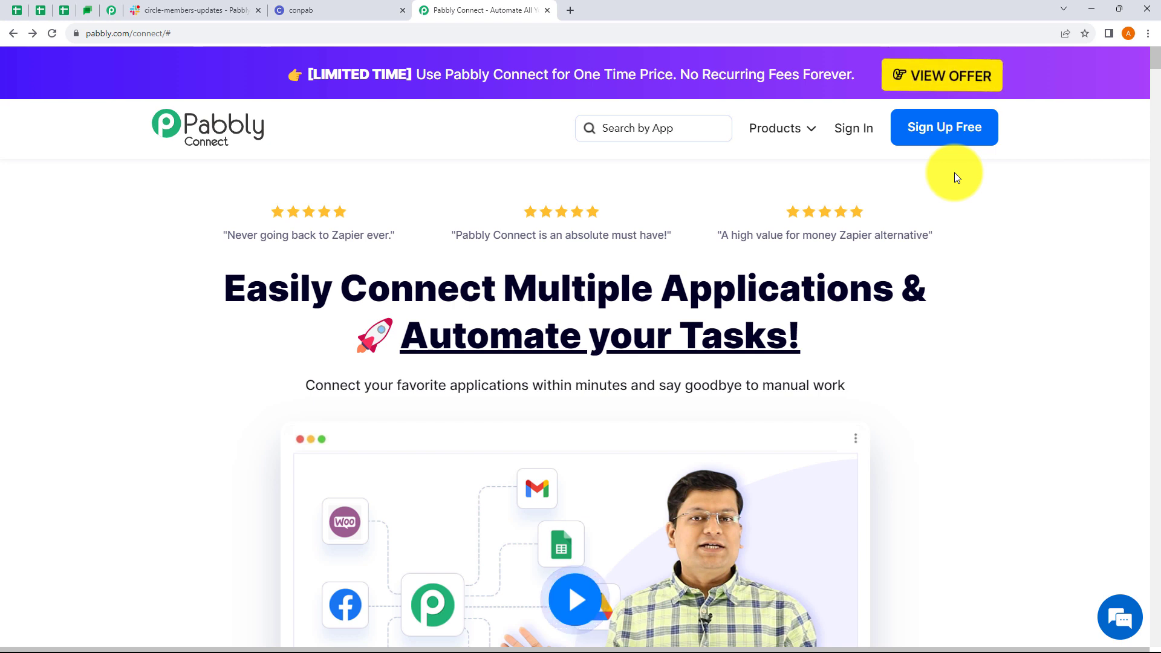
pyautogui.click(854, 138)
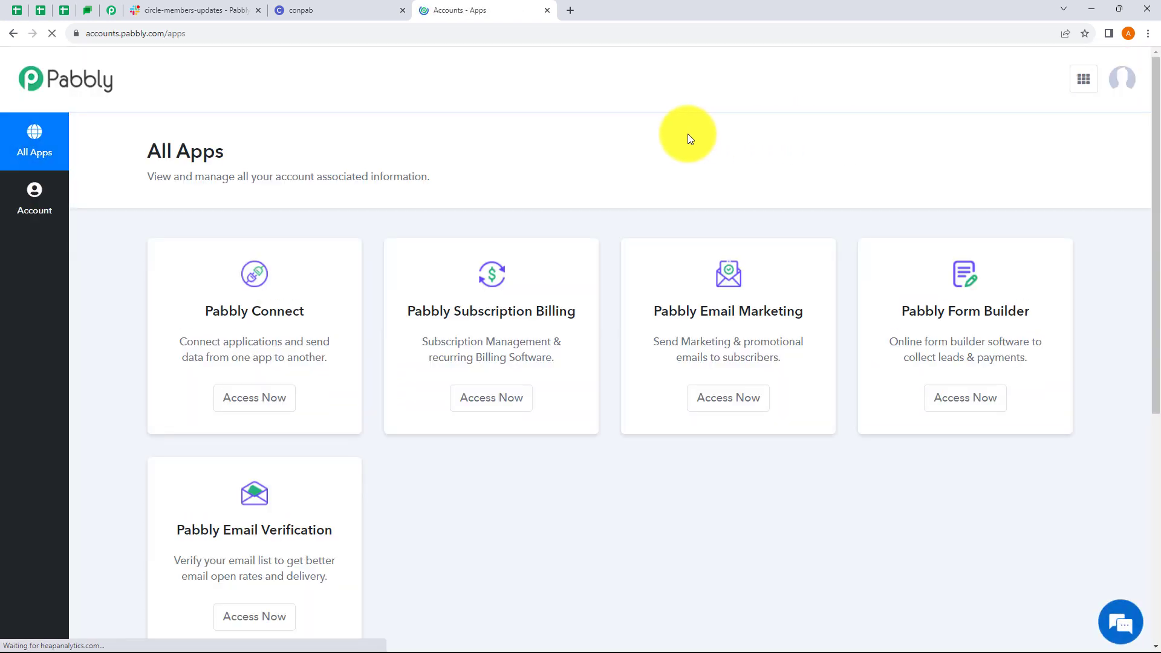
pyautogui.click(262, 398)
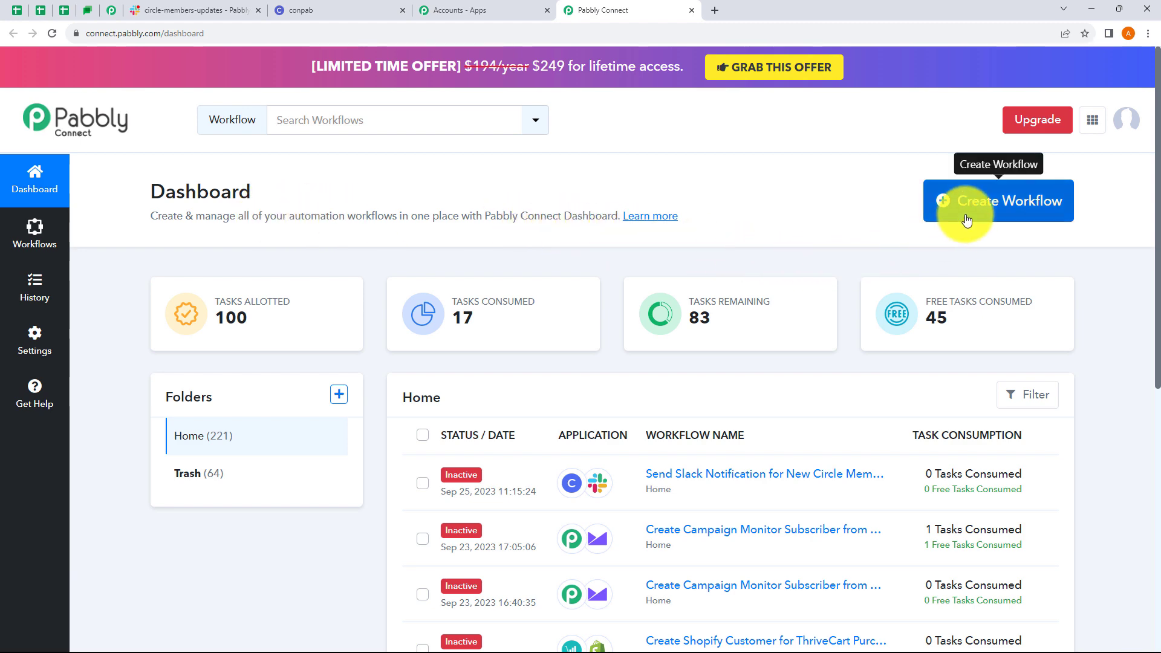
# Create a workflow named "Send Slack Notification for New Circle Member" in the Home folder
pyautogui.click(995, 212)
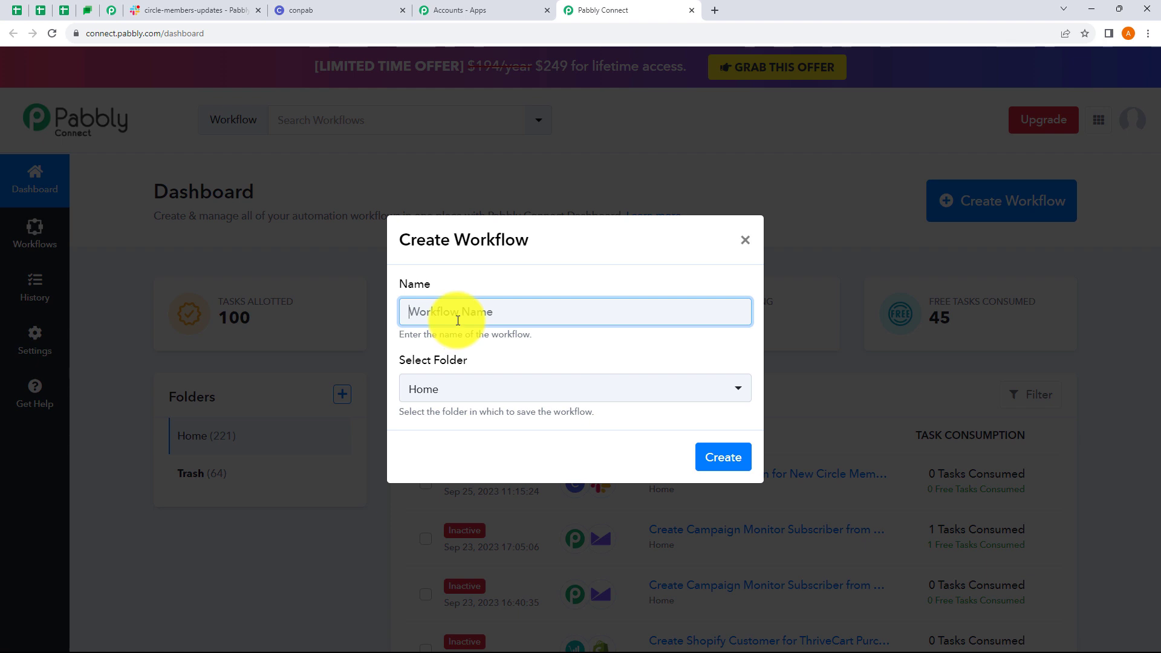
pyautogui.write('Send Slack Notification for New Circle Member')
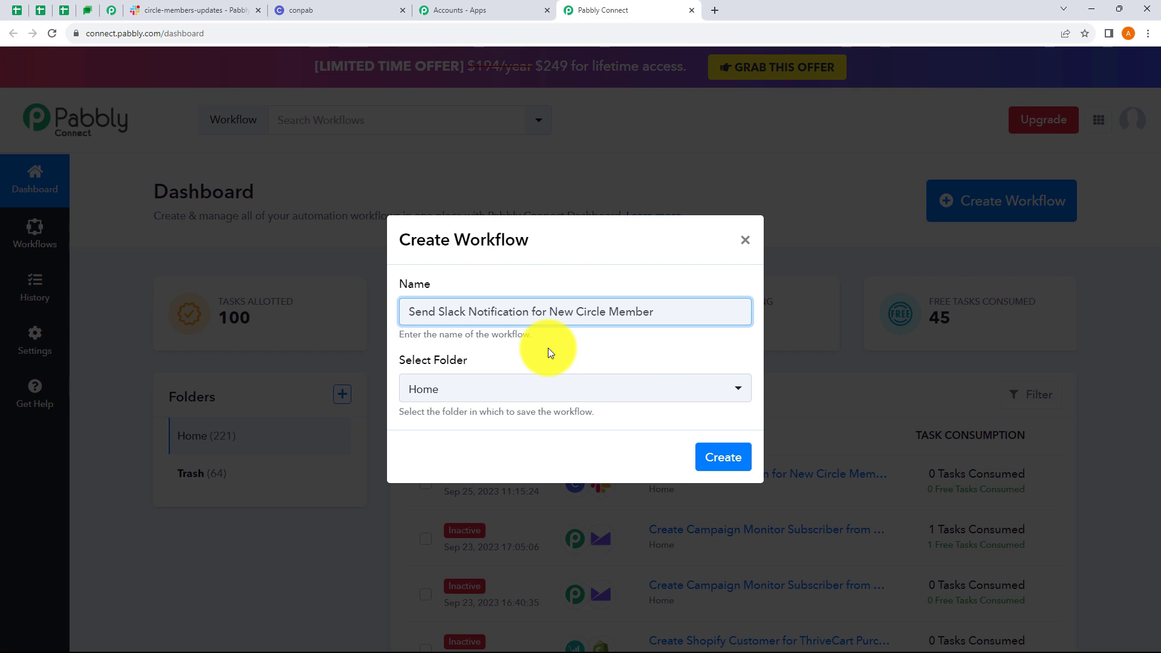
pyautogui.click(743, 463)
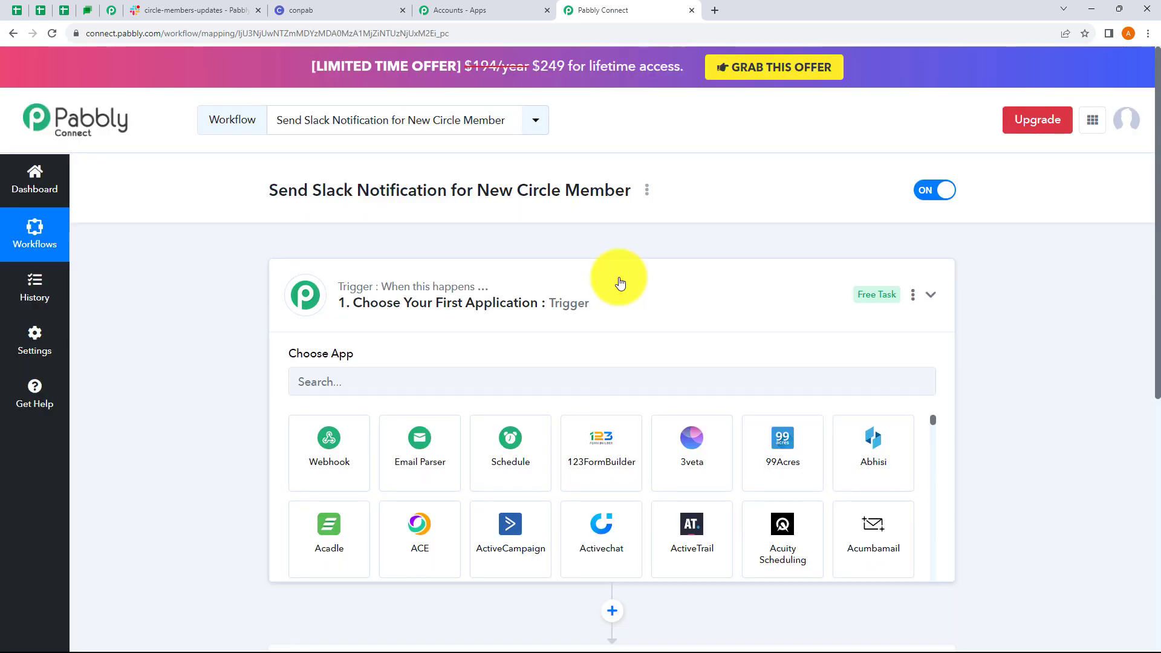
pyautogui.click(620, 283)
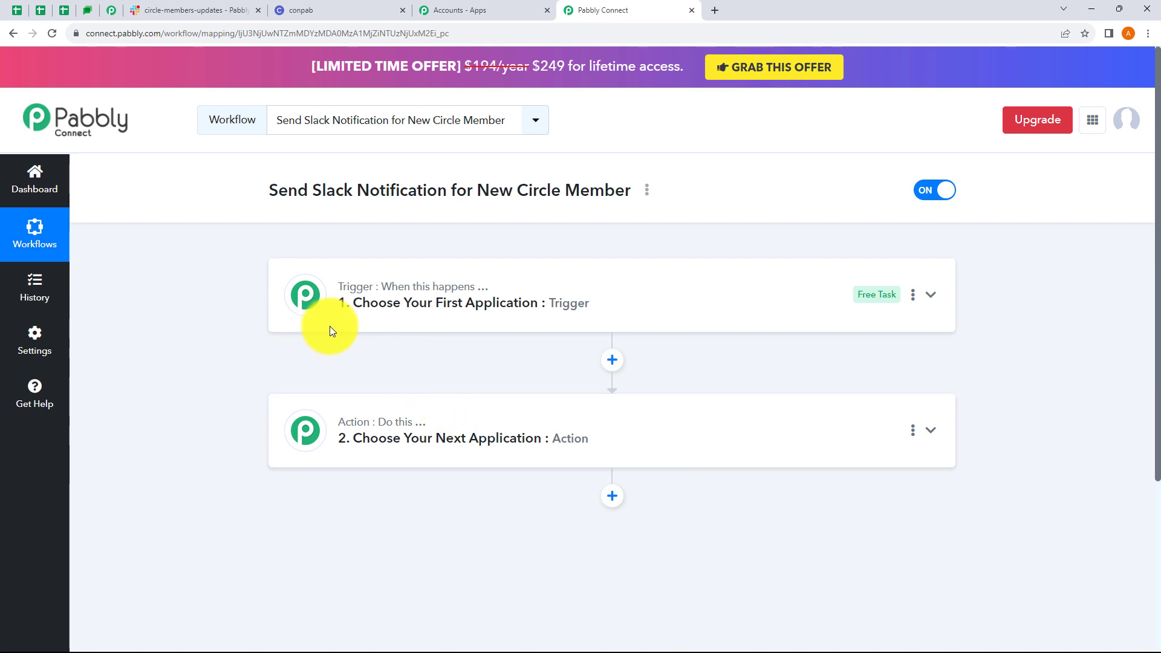
pyautogui.moveTo(420, 425)
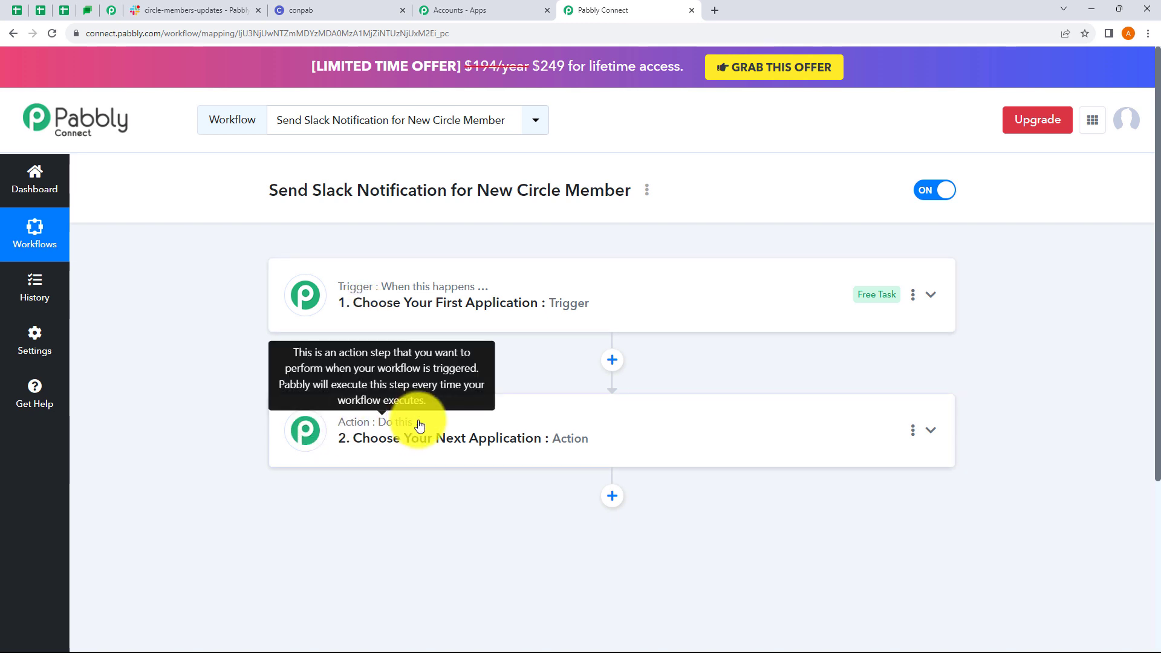
pyautogui.click(388, 305)
pyautogui.click(376, 327)
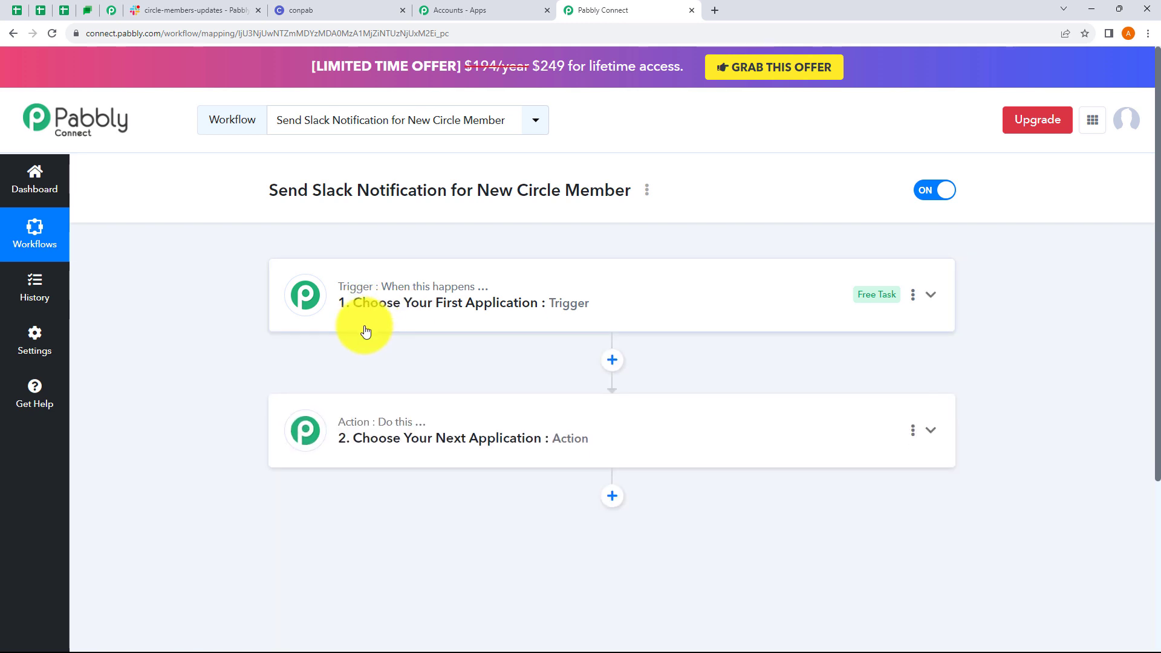
pyautogui.click(378, 455)
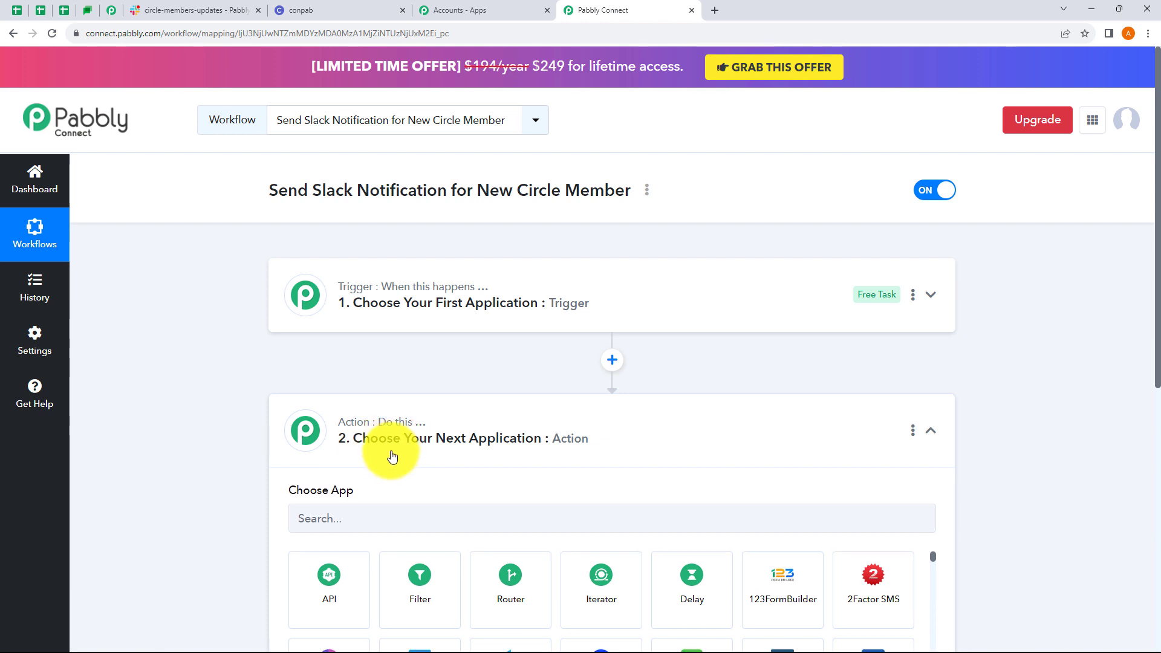
pyautogui.click(388, 458)
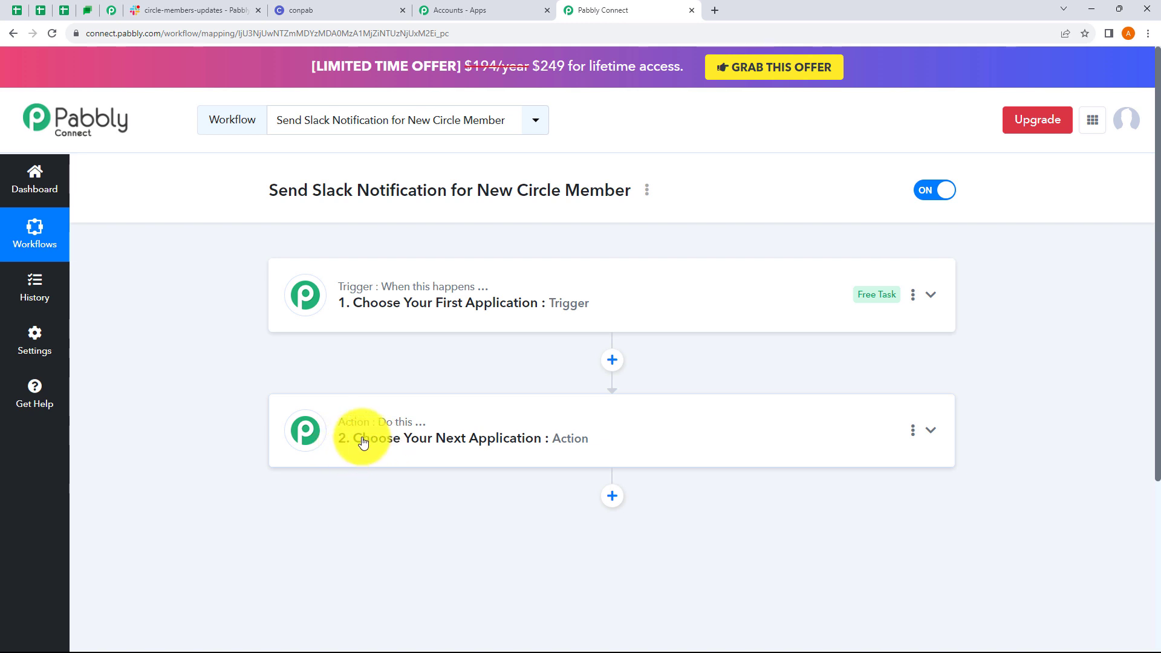
pyautogui.click(364, 314)
pyautogui.click(364, 314)
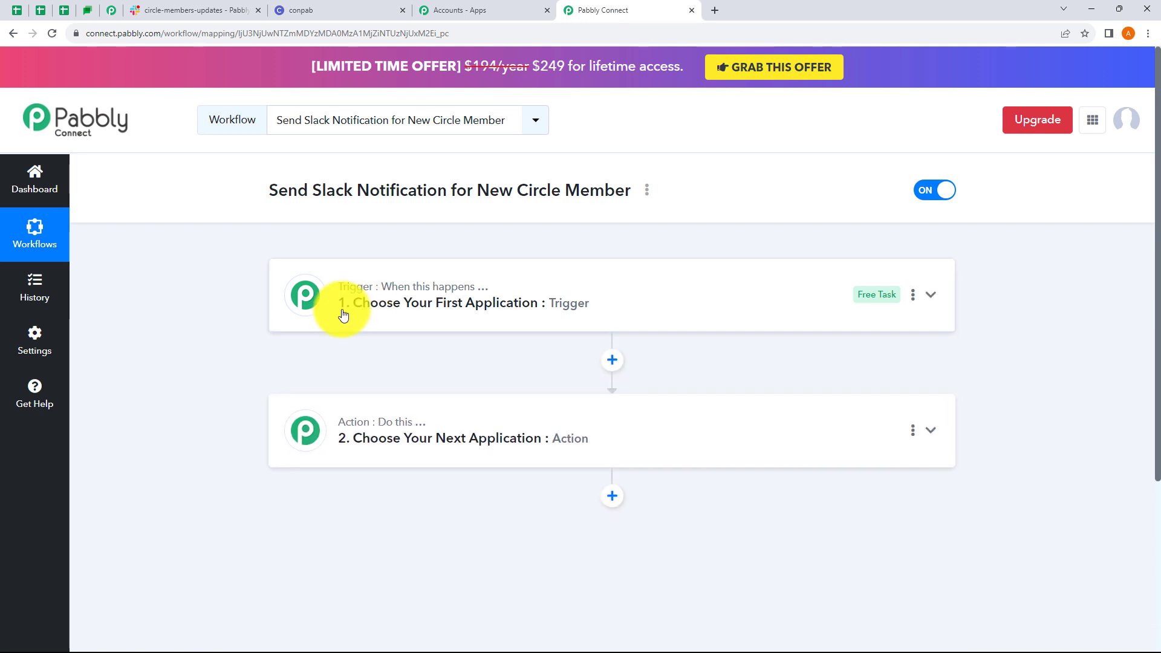
pyautogui.click(390, 458)
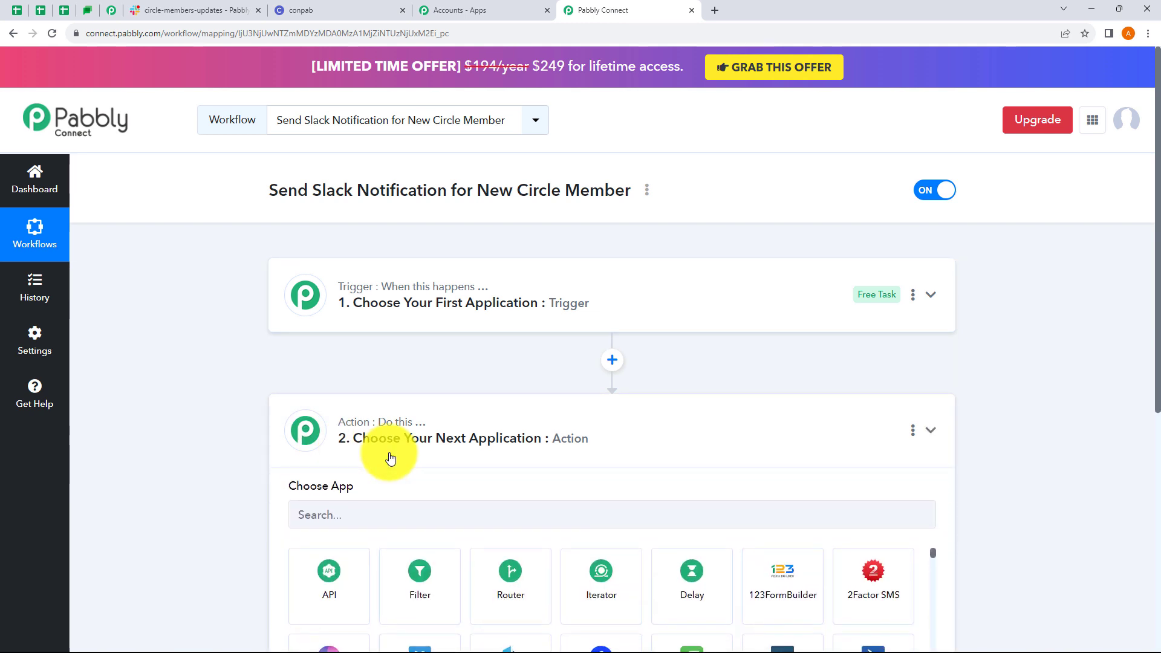
pyautogui.click(390, 458)
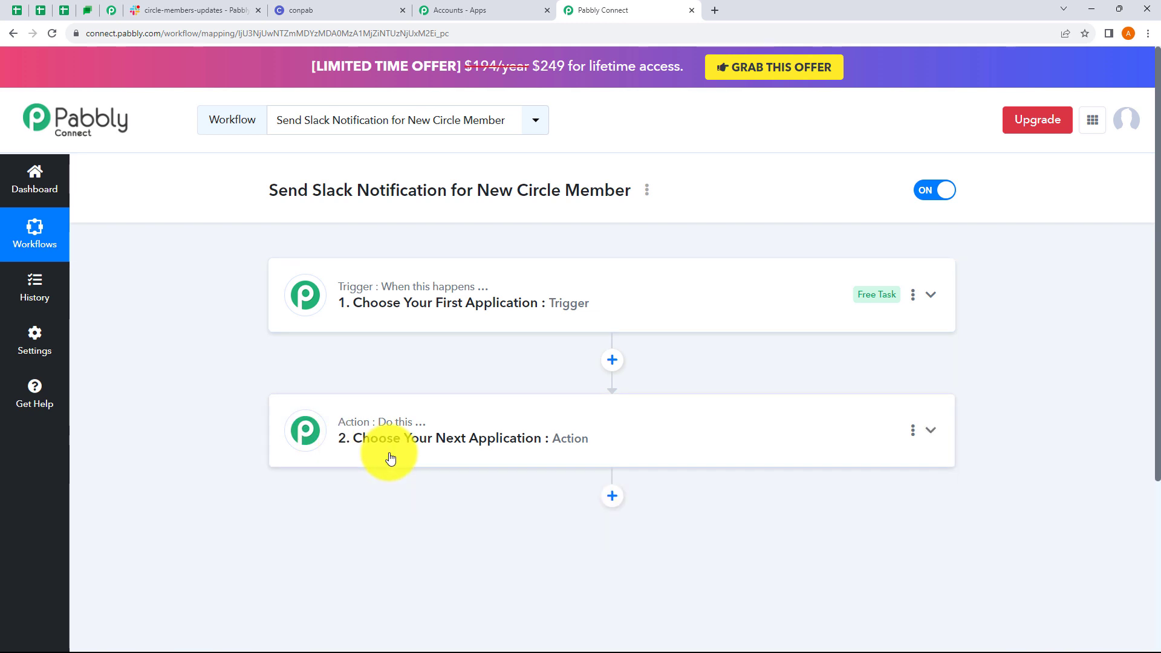
# Set the workflow's trigger application to Circle with New Member as the trigger event
pyautogui.click(384, 329)
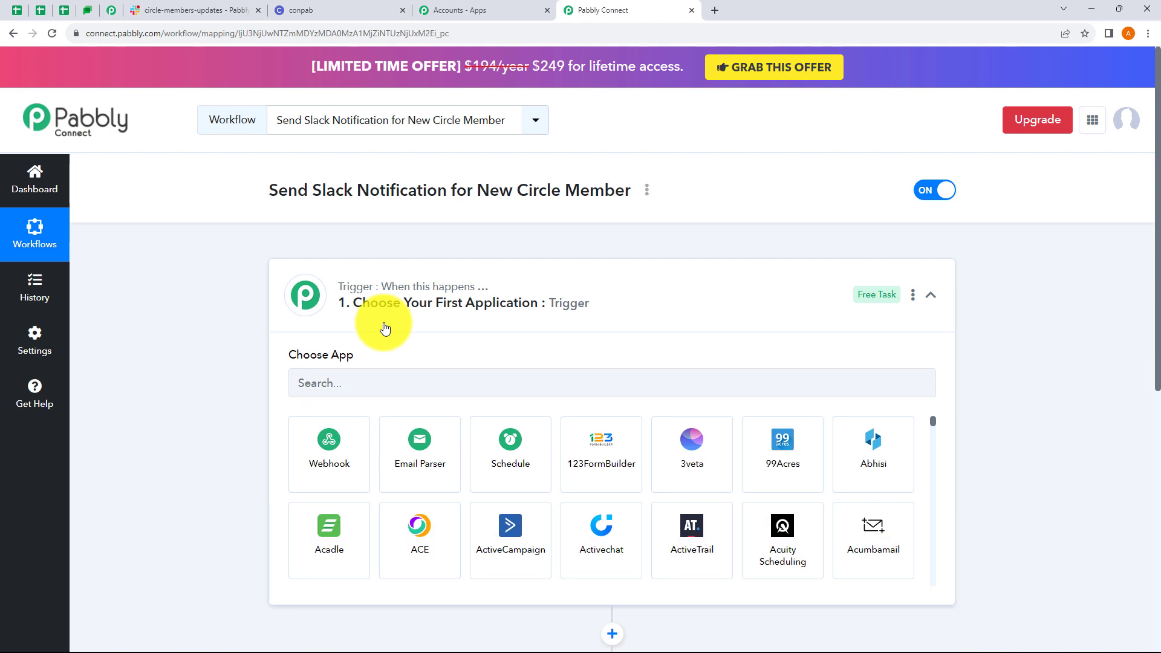
pyautogui.click(351, 378)
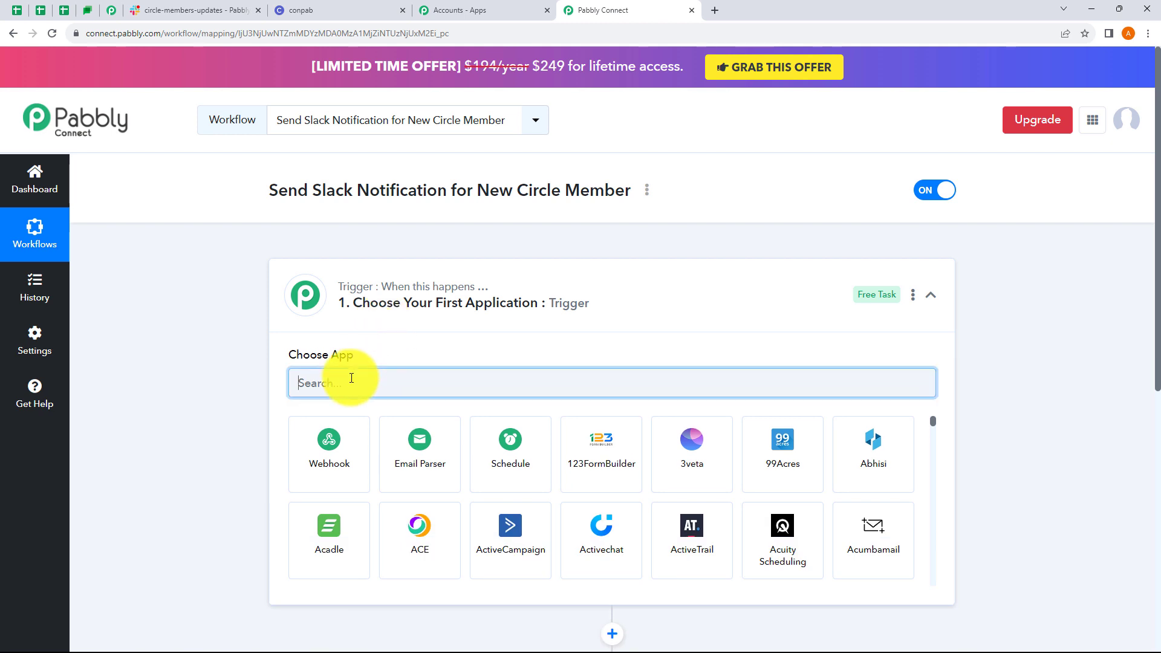
pyautogui.write('Ci')
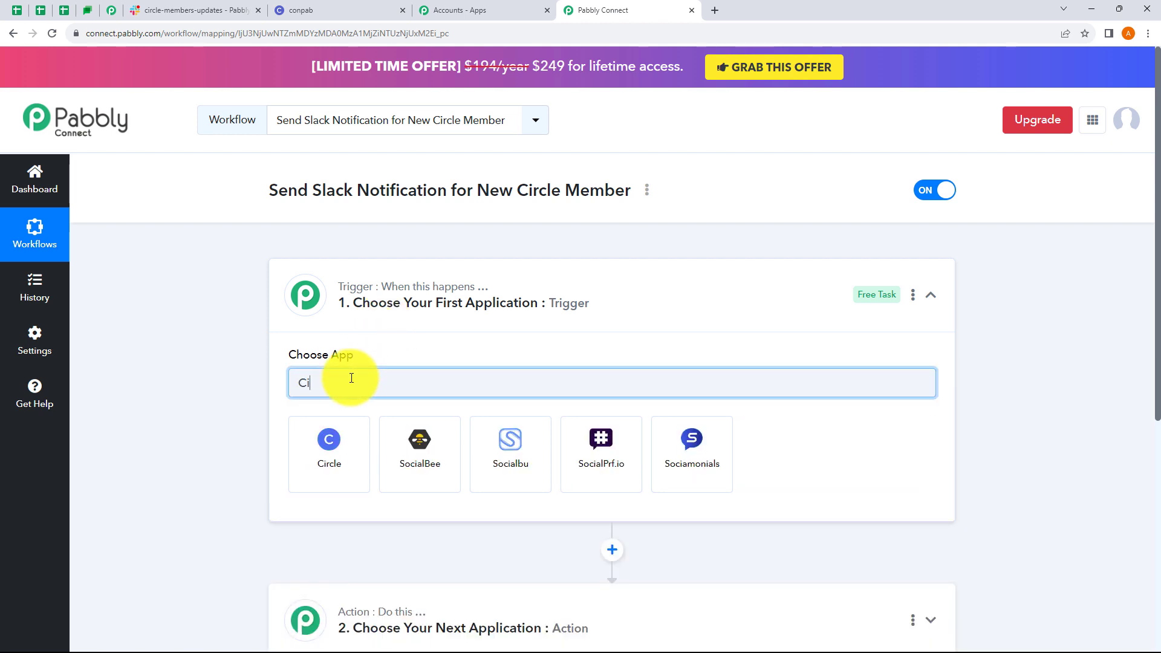
pyautogui.write('rcle')
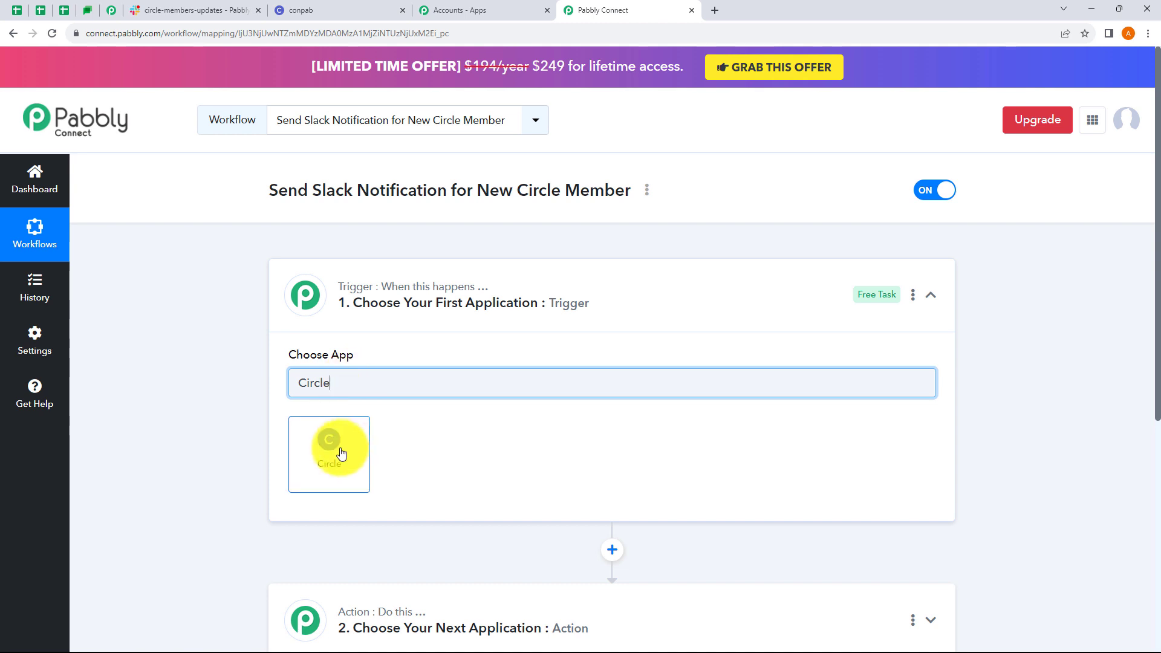
pyautogui.click(332, 447)
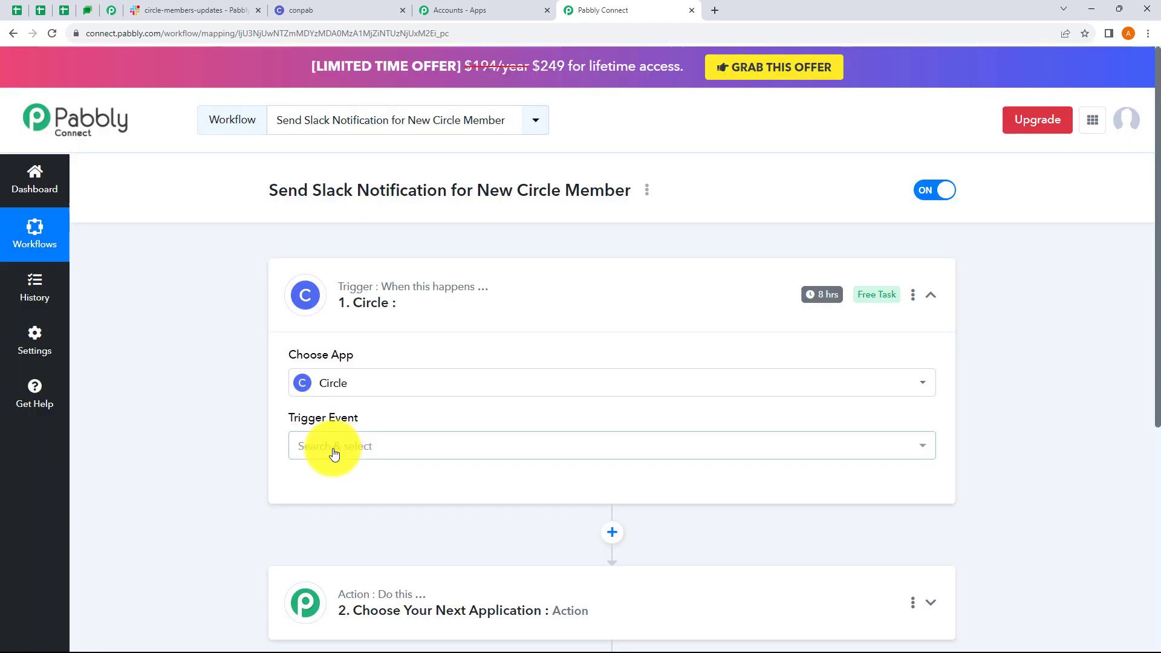
pyautogui.click(335, 450)
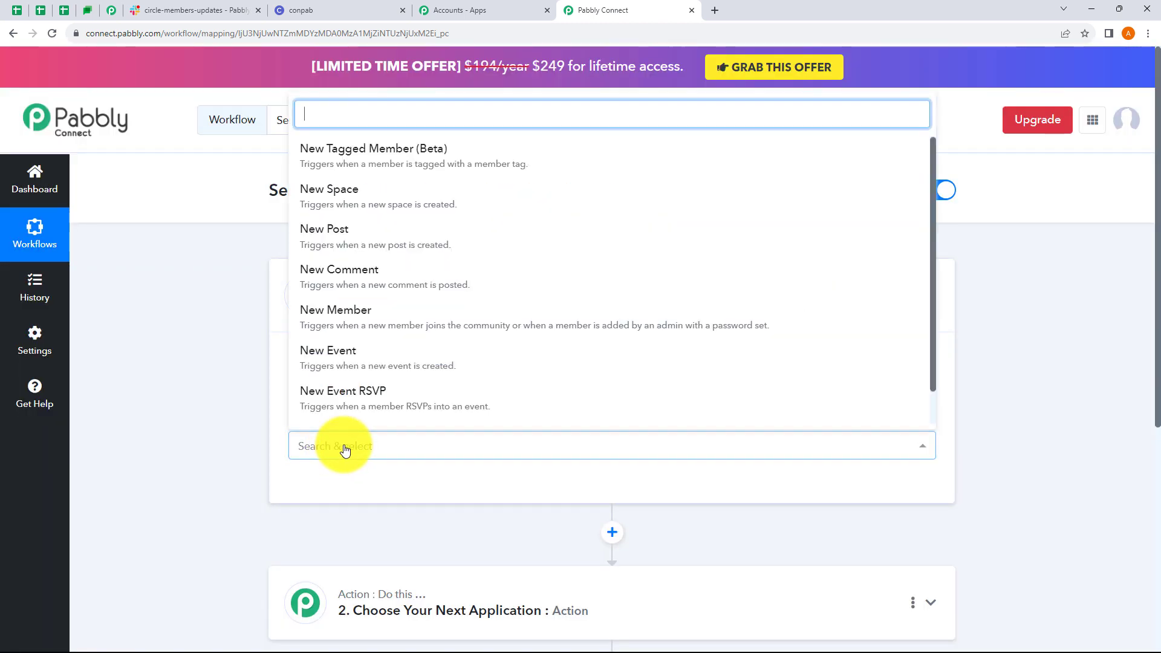
pyautogui.click(366, 325)
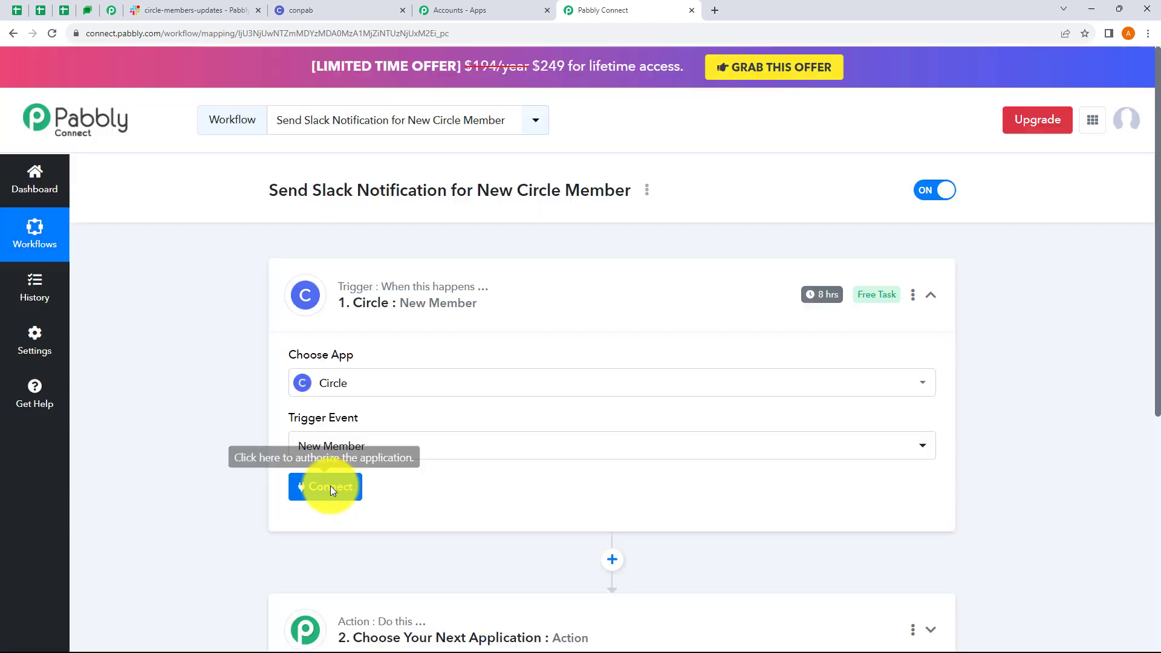
# Start connecting the Circle trigger to an account and choose to add a new connection
pyautogui.click(331, 486)
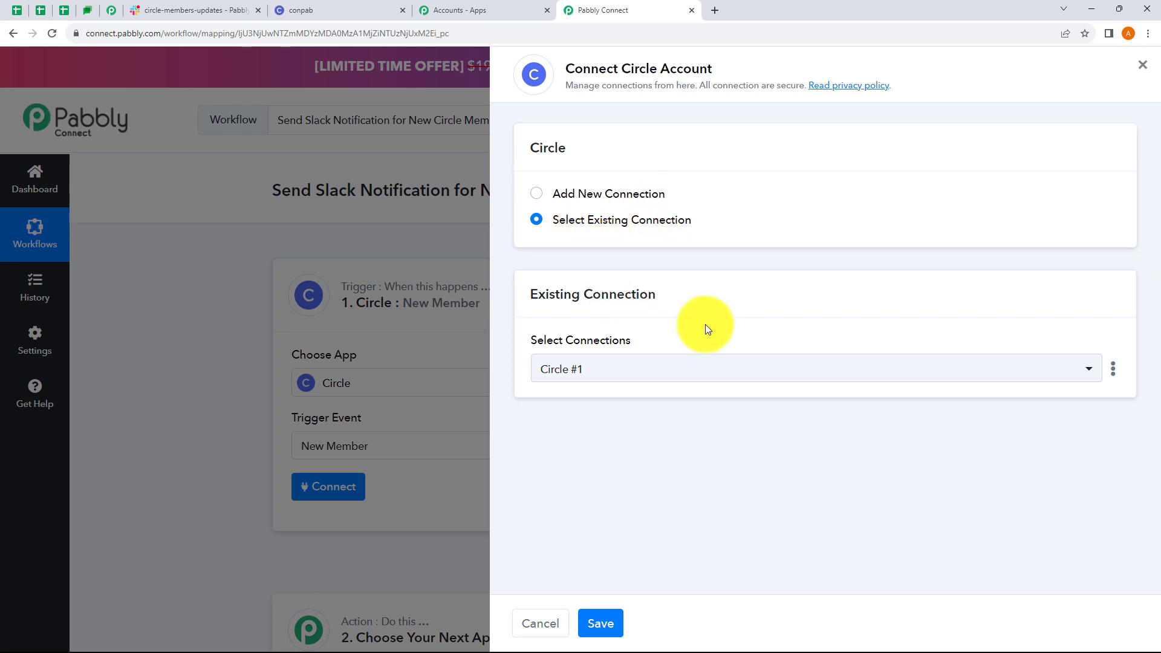
pyautogui.click(609, 369)
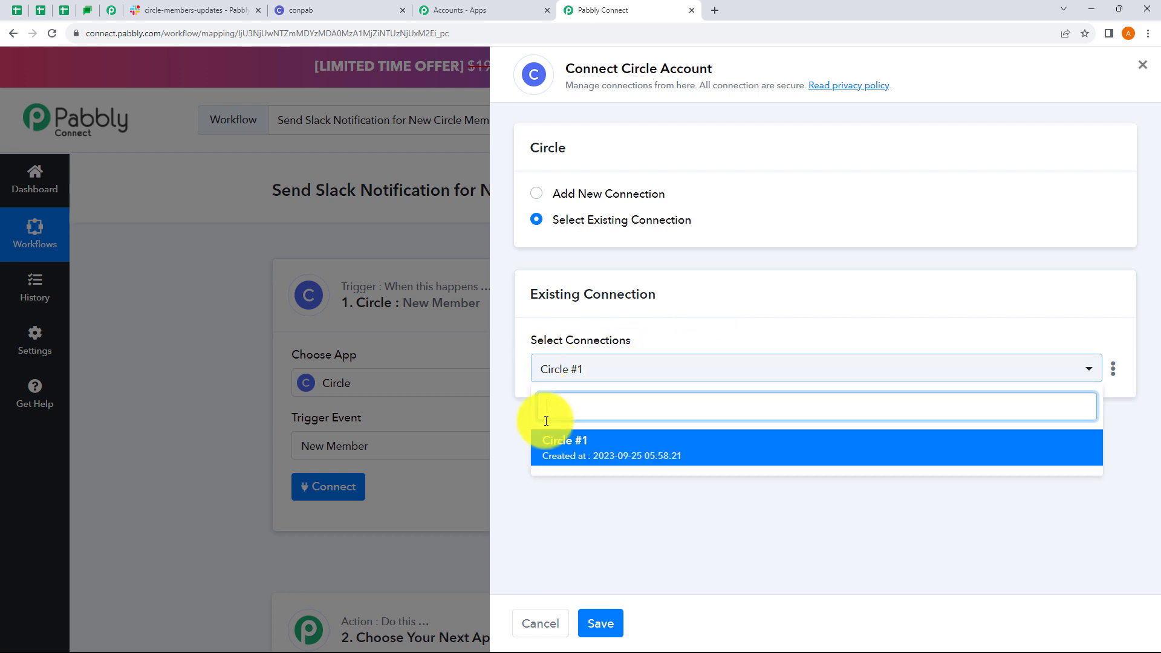
pyautogui.click(659, 506)
pyautogui.click(539, 197)
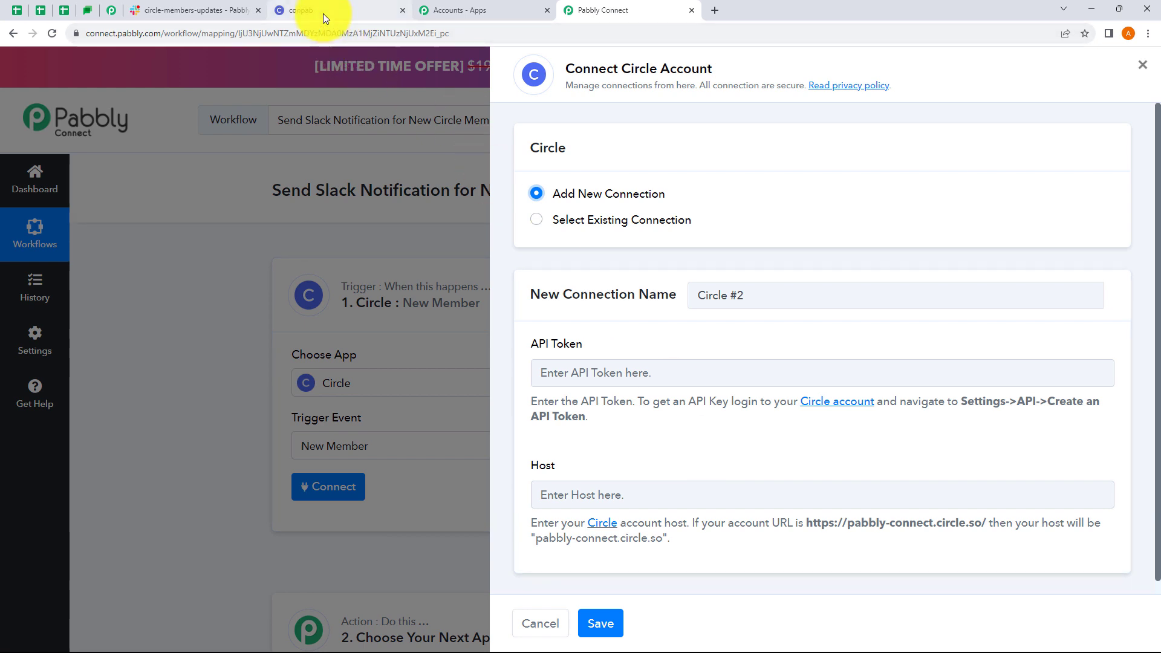
# Copy the host from the Circle community's web address and enter conpab.circle.so as the new connection's Host
pyautogui.moveTo(187, 15)
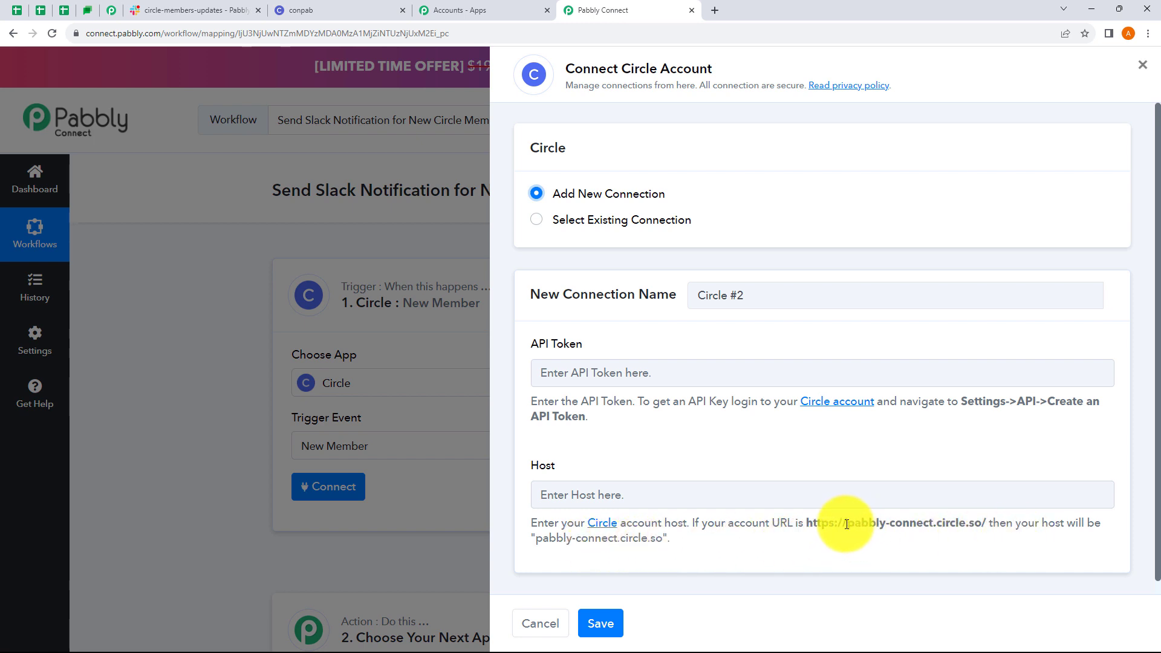
pyautogui.moveTo(847, 524); pyautogui.dragTo(982, 525)
pyautogui.click(668, 497)
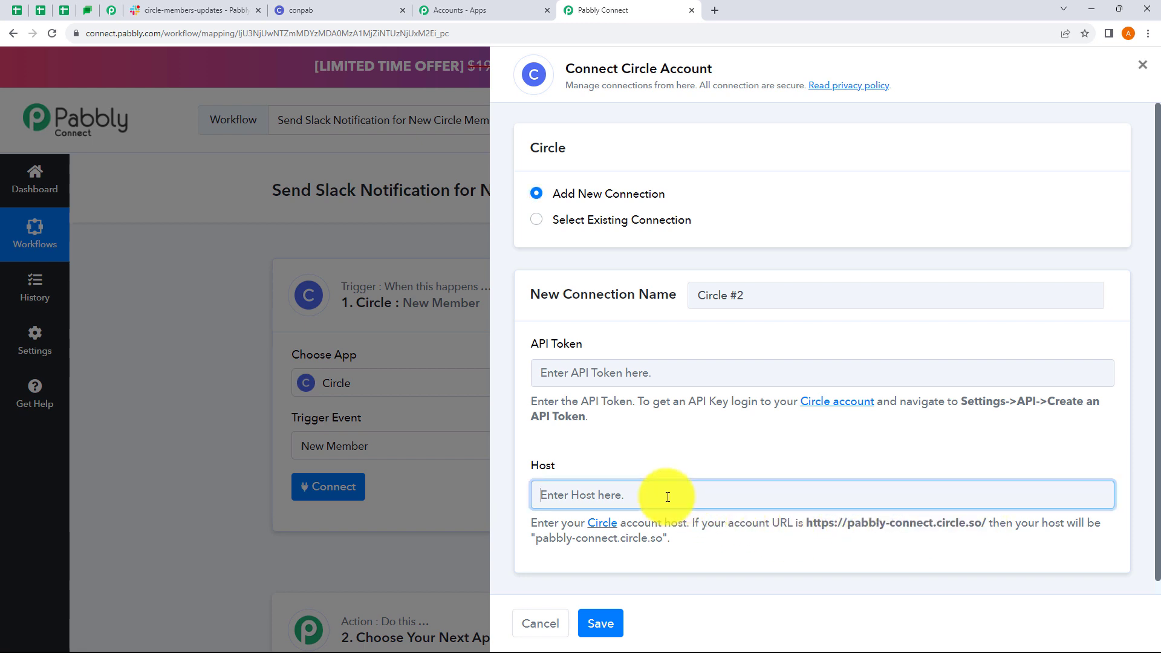
pyautogui.click(329, 20)
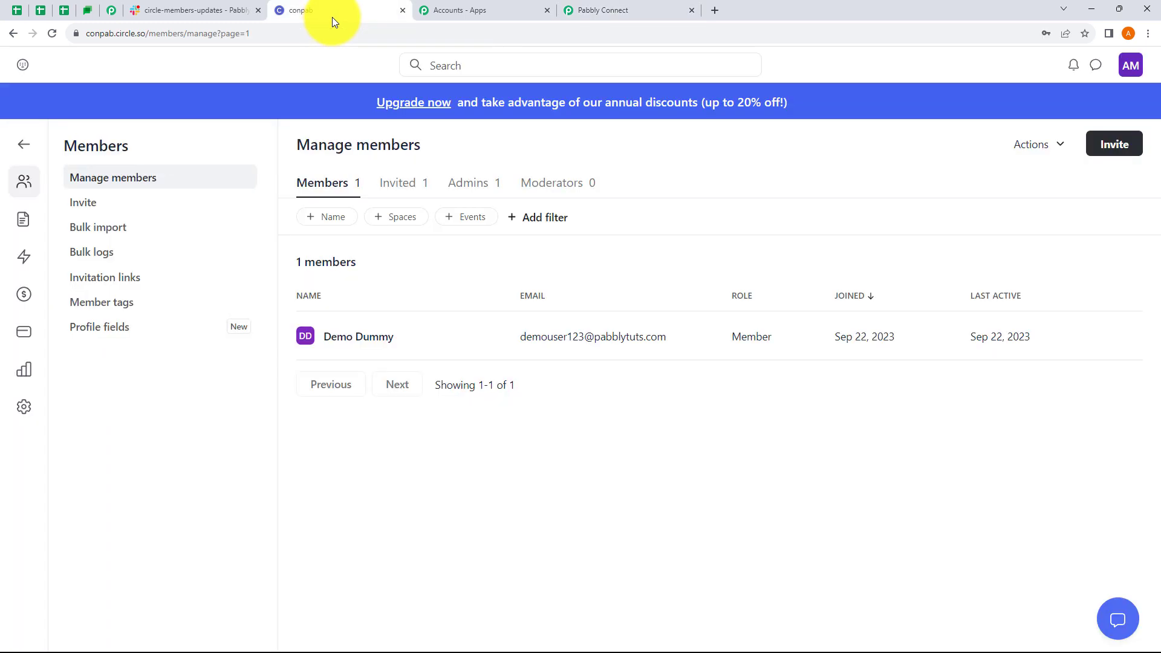
pyautogui.doubleClick(149, 32)
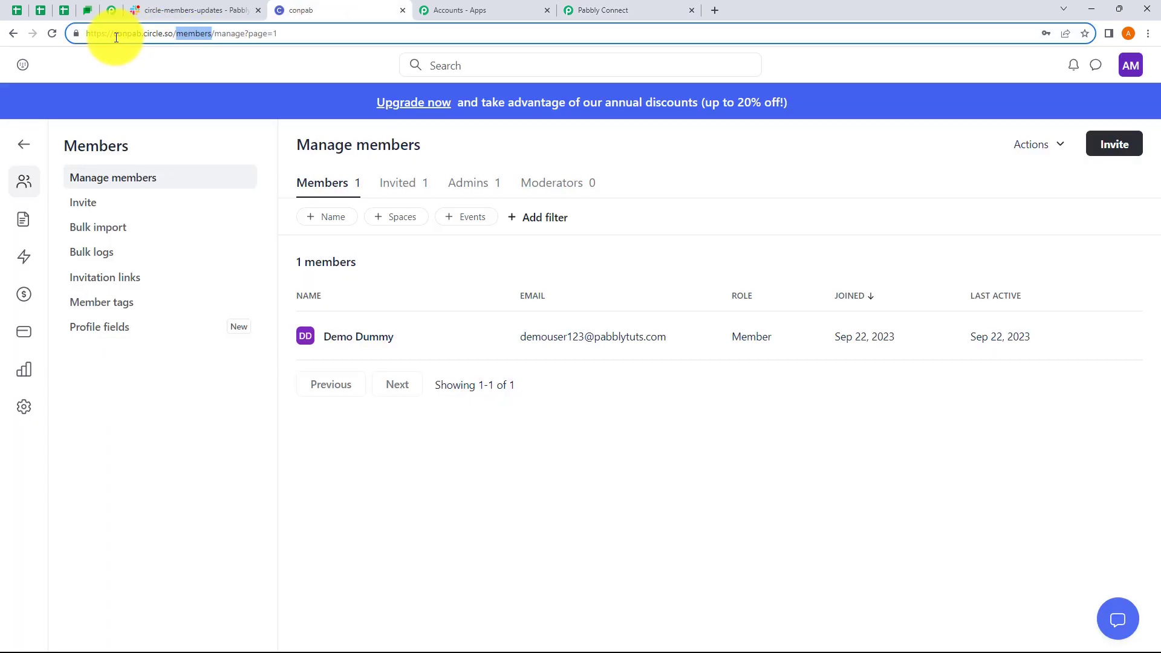
pyautogui.doubleClick(128, 34)
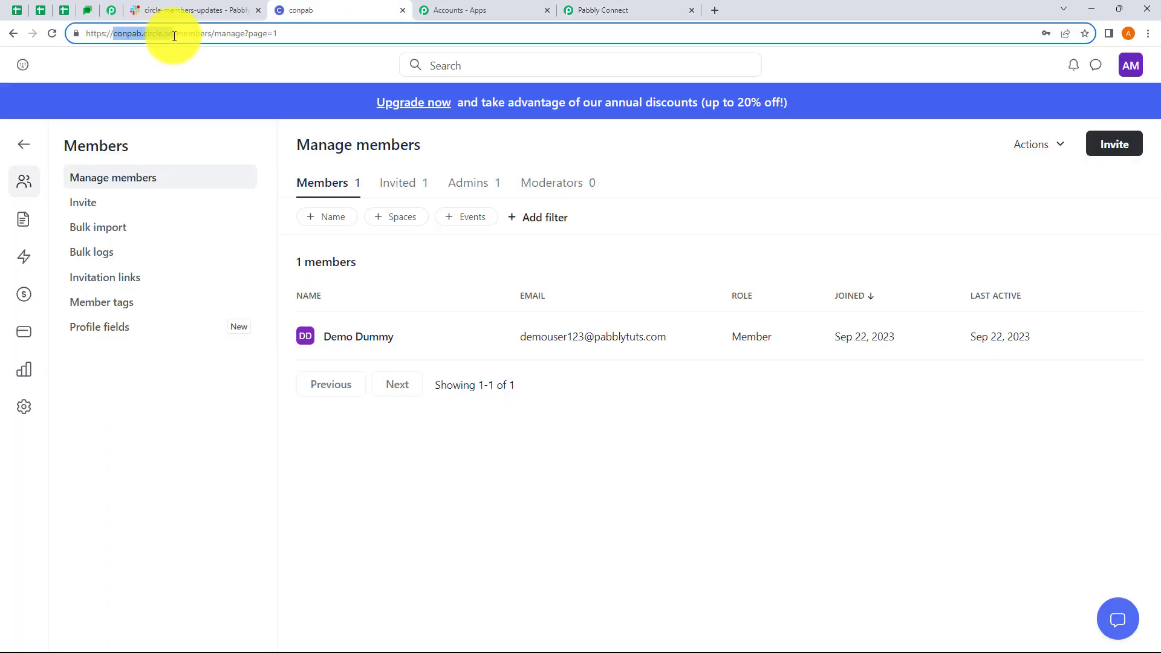
pyautogui.click(591, 9)
pyautogui.write('conpab.circle.so')
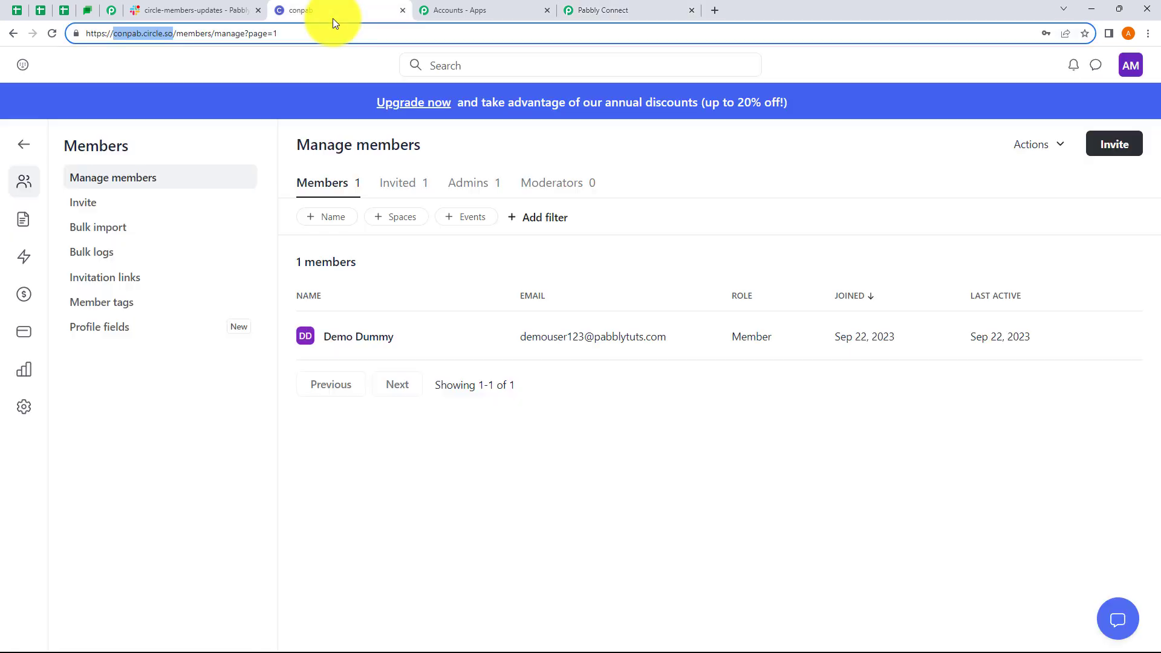
# In the Circle community's API settings, create a new API token named "Testing 1"
pyautogui.click(320, 11)
pyautogui.click(23, 416)
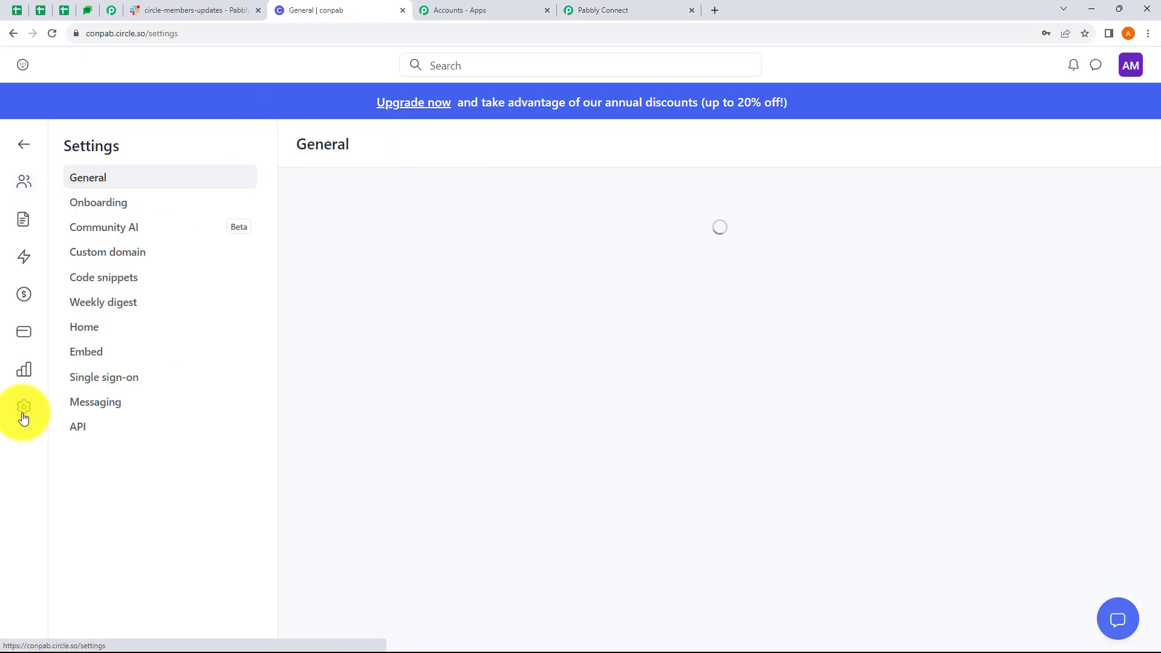
pyautogui.click(89, 438)
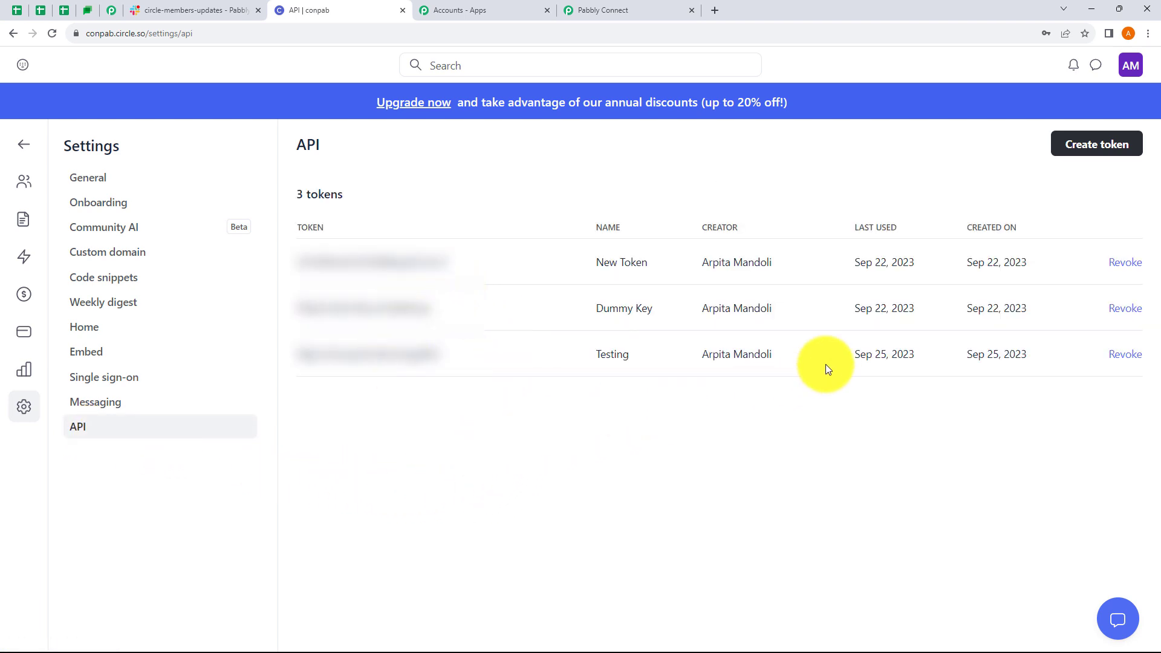
pyautogui.click(1089, 159)
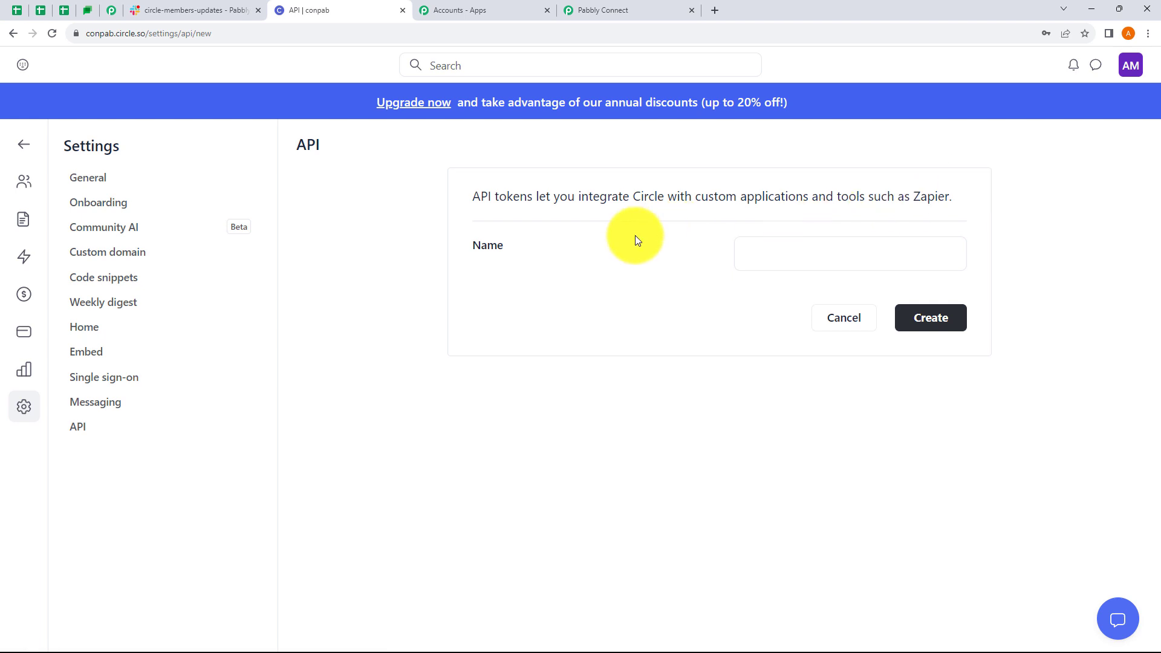
pyautogui.click(782, 257)
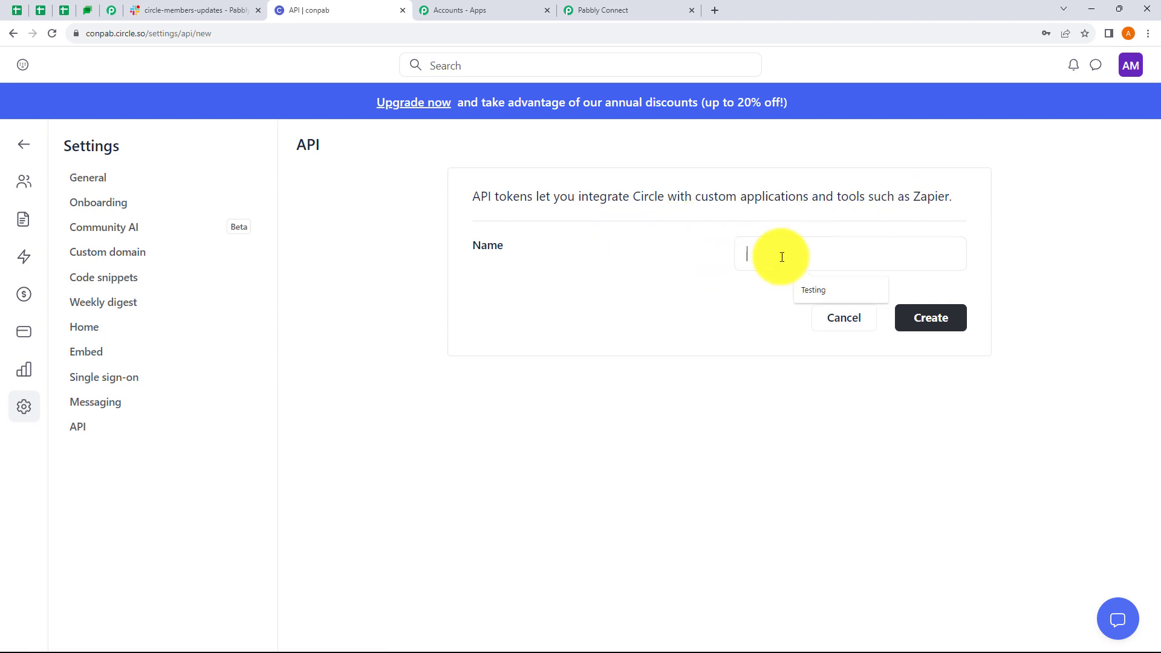
pyautogui.click(811, 289)
pyautogui.write('1')
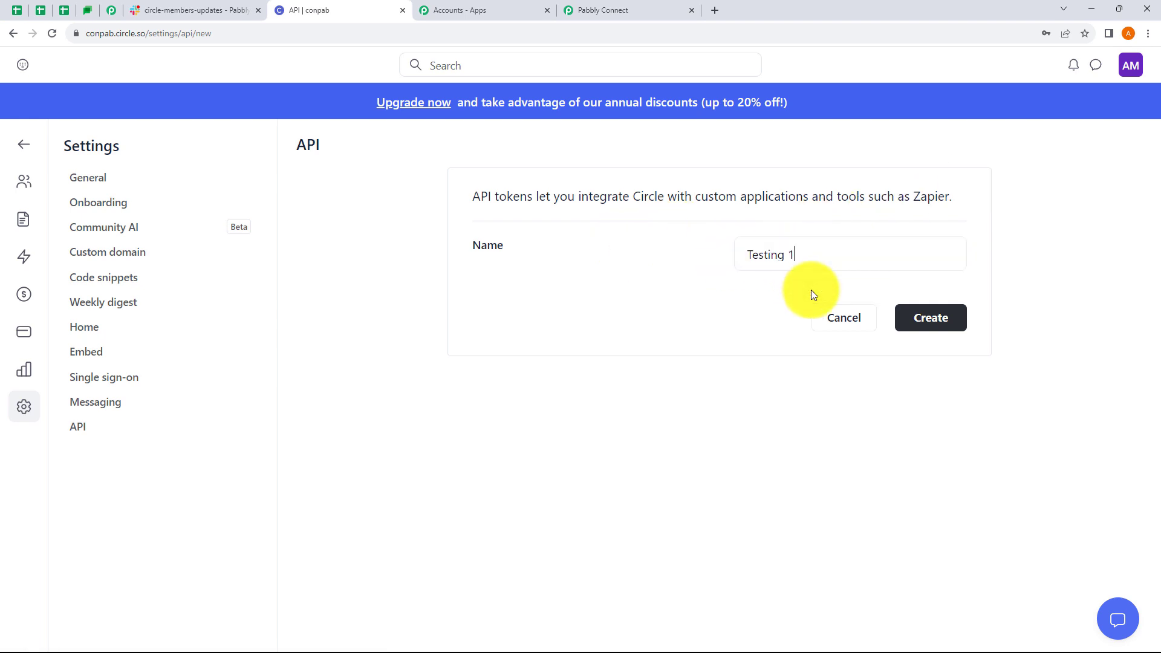
pyautogui.click(908, 318)
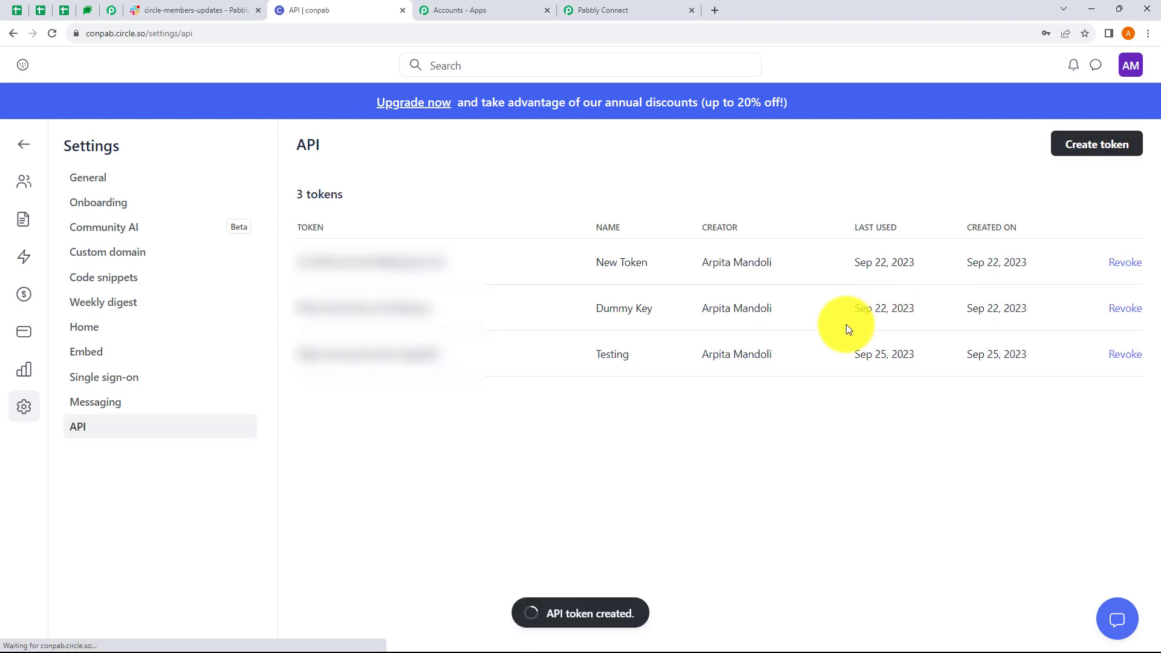
# Copy the Testing 1 token from Circle, paste it as the API Token of the new connection in Pabbly Connect, and save the connection
pyautogui.moveTo(461, 402); pyautogui.dragTo(299, 415)
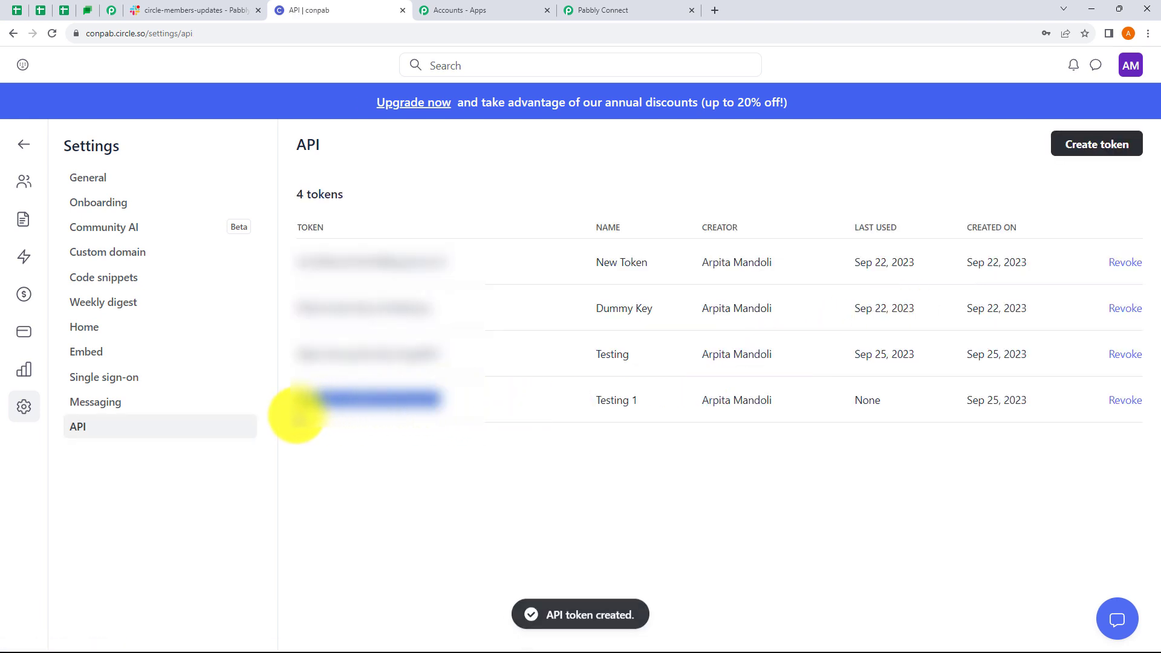
pyautogui.click(396, 473)
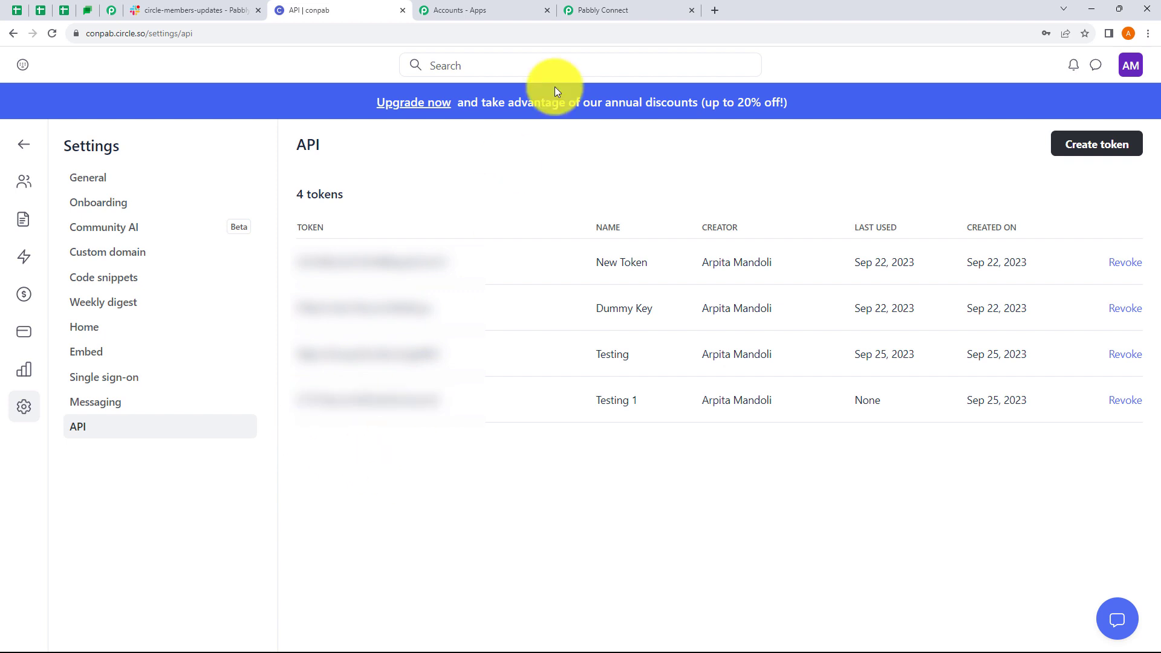
pyautogui.click(627, 10)
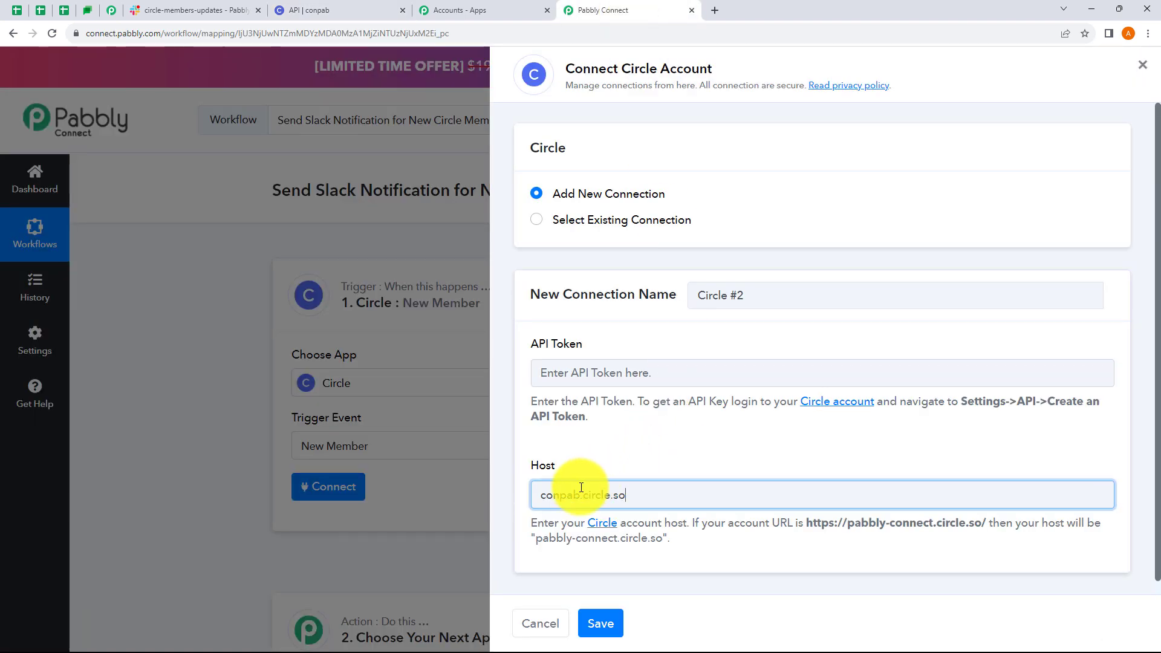
pyautogui.click(596, 373)
pyautogui.hotkey('ctrl', 'v')
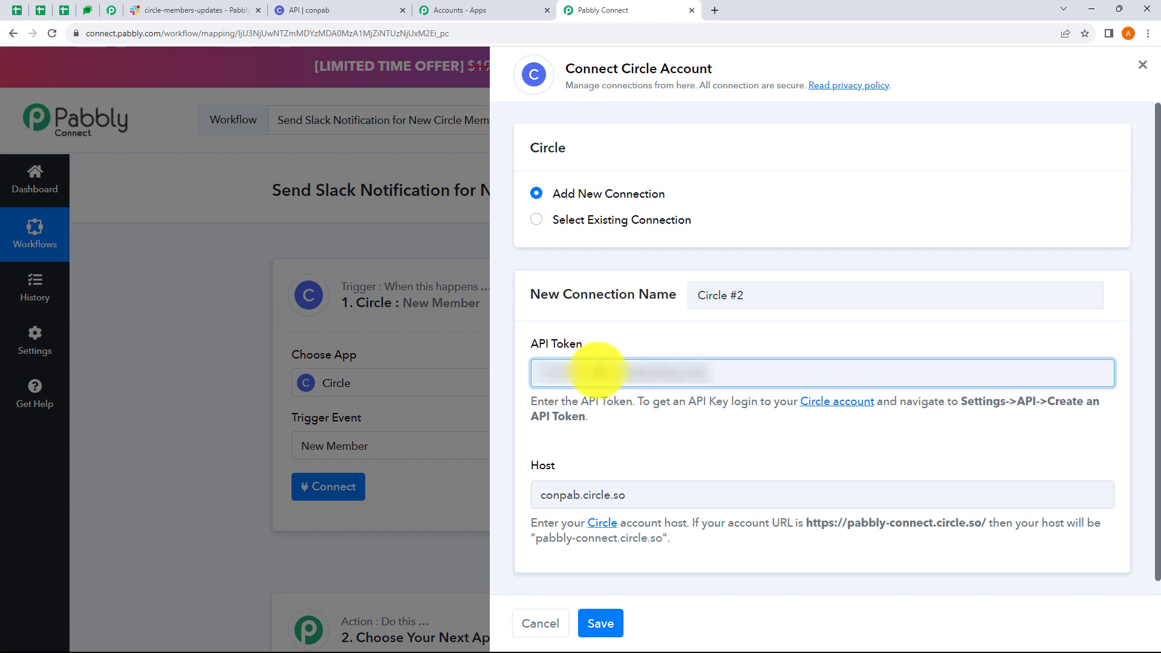
pyautogui.click(631, 432)
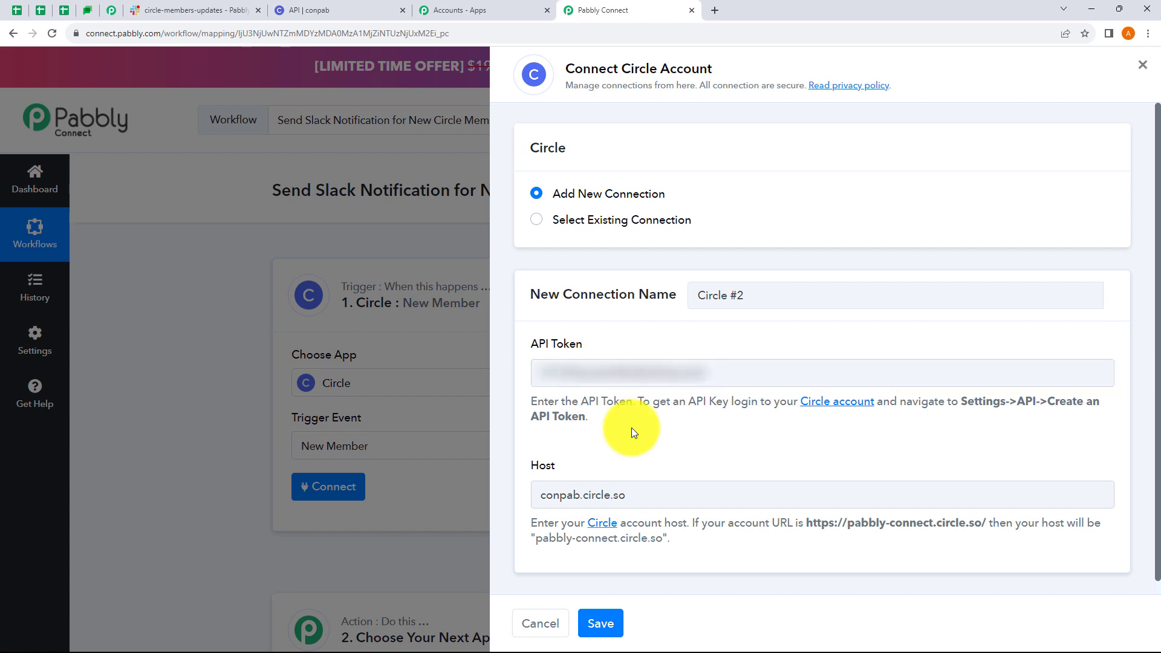
pyautogui.click(600, 624)
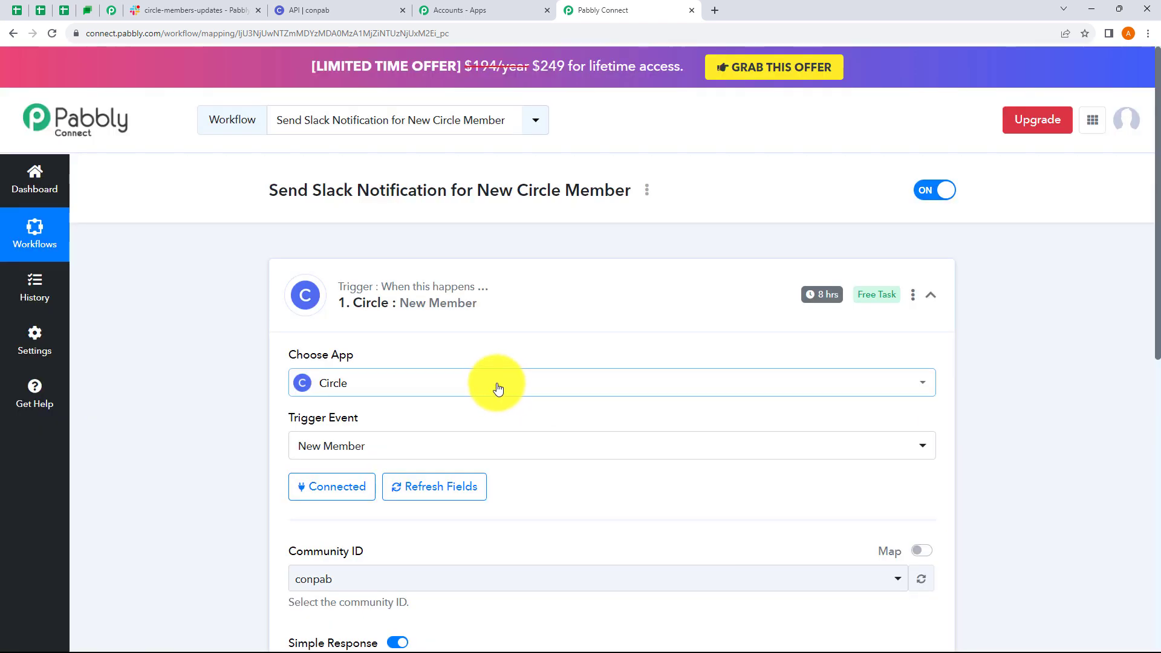
# Keep conpab as the Community ID of the Circle trigger
pyautogui.scroll(-1, 424, 332)
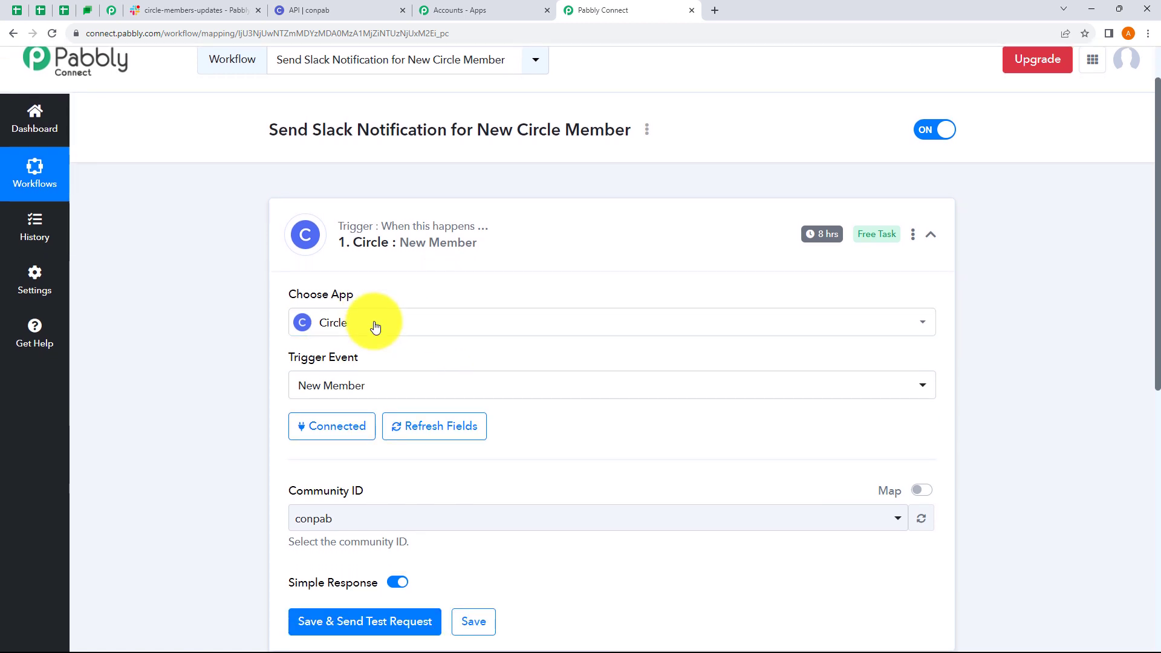
pyautogui.scroll(-2, 451, 332)
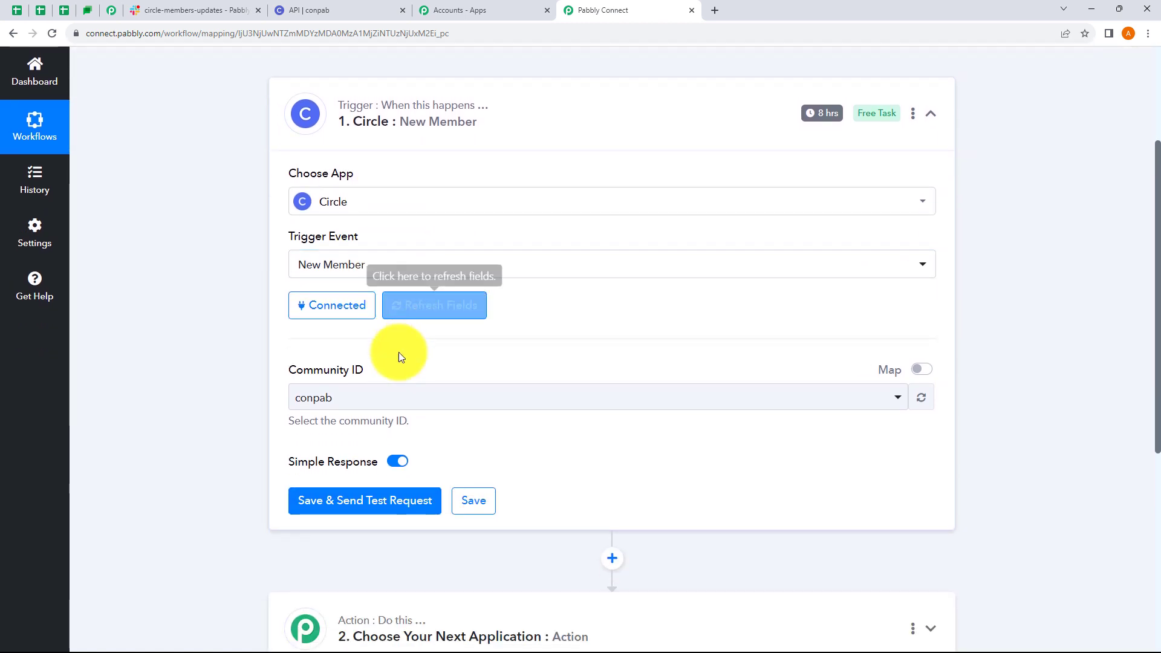
pyautogui.click(378, 400)
pyautogui.click(377, 399)
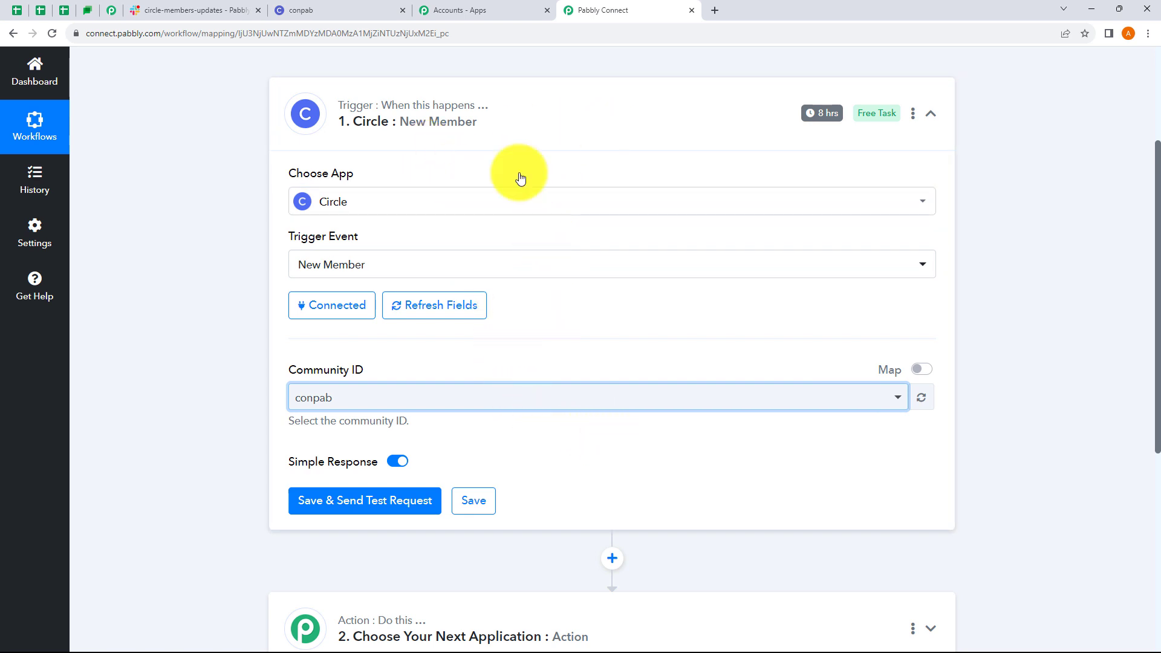
# Check the community's member list in Circle, and save the Pabbly Connect trigger with a test request
pyautogui.click(336, 10)
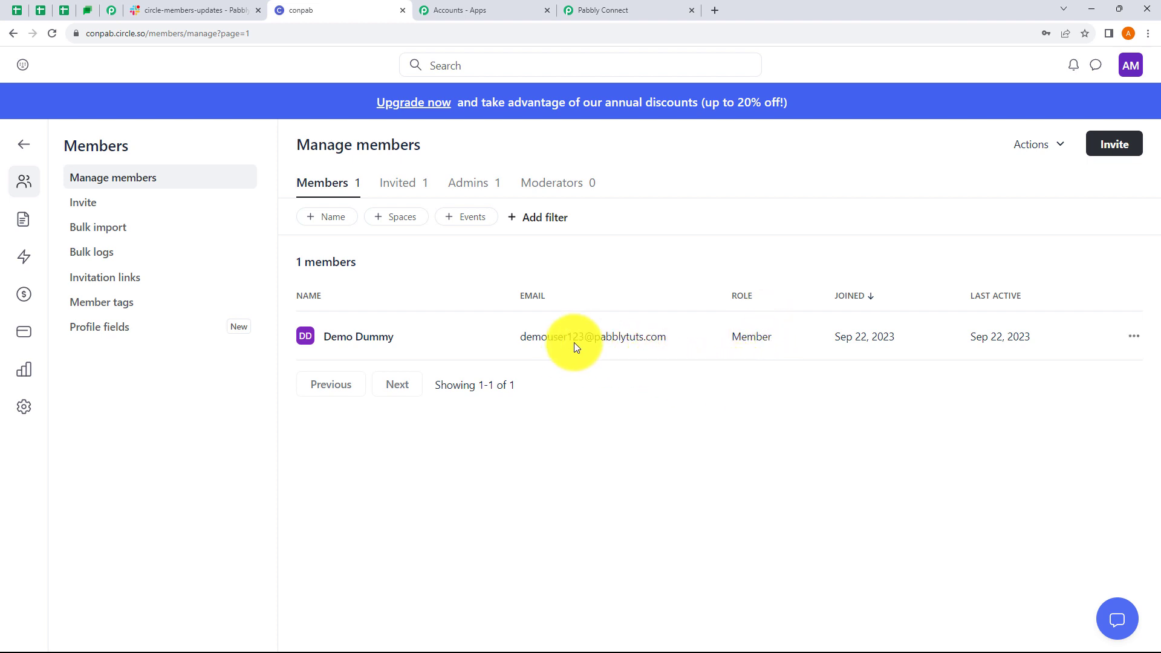
pyautogui.click(612, 15)
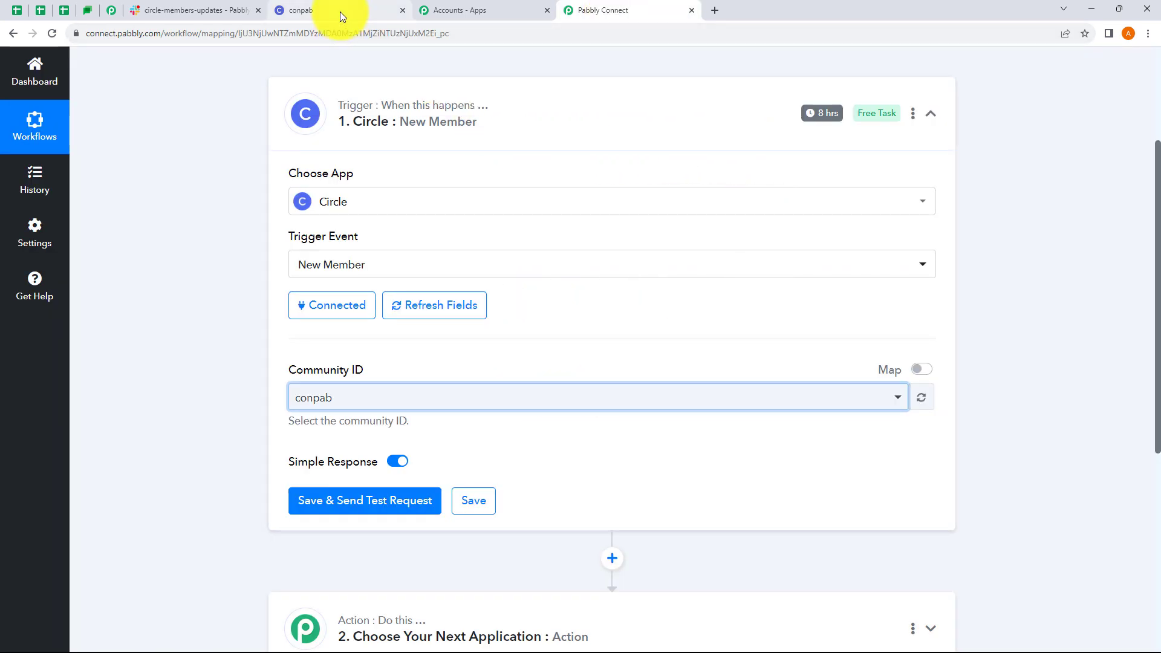
pyautogui.click(379, 499)
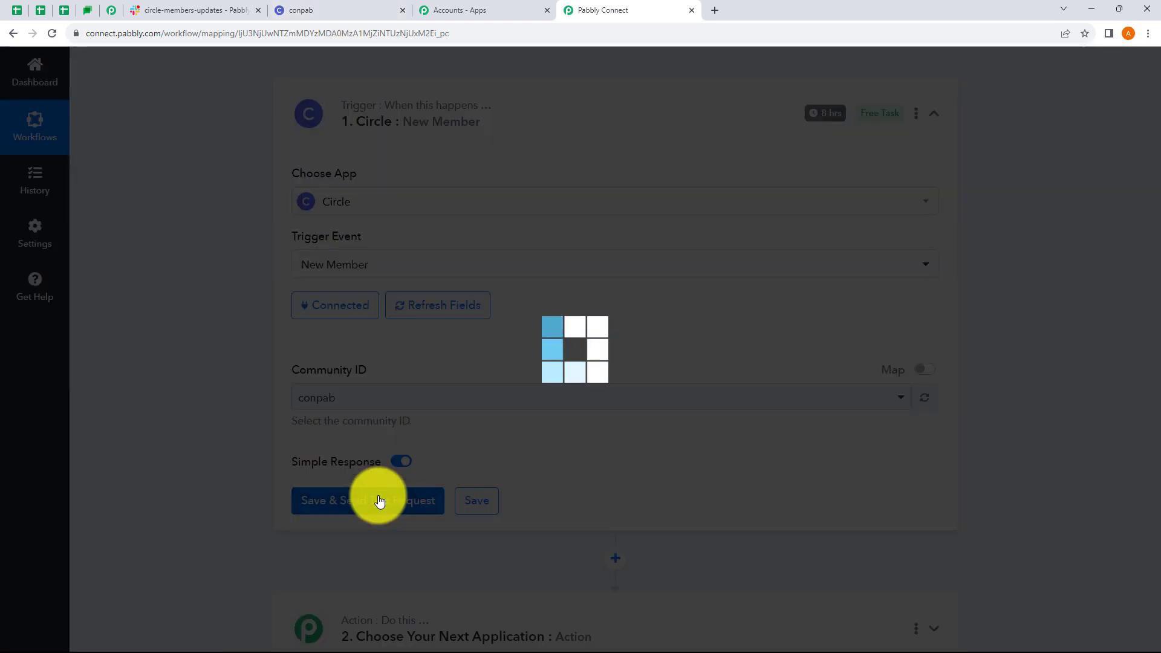
# Examine the member details in the trigger's test response, including the user ID, update time, email, first name and last name
pyautogui.scroll(-7, 678, 420)
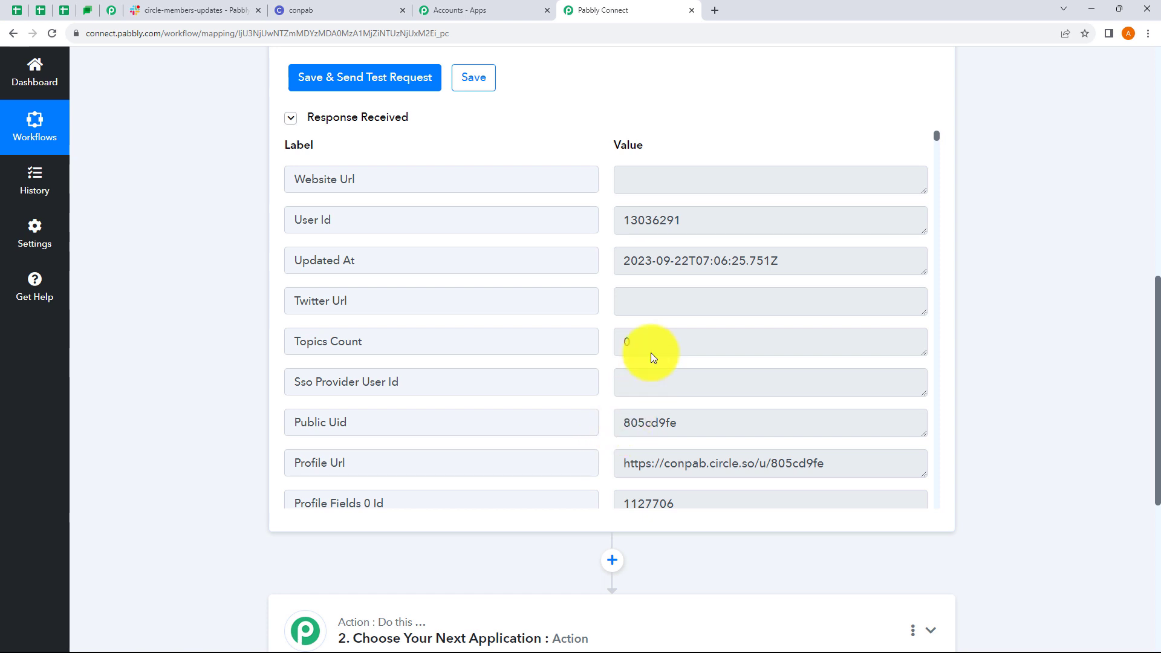
pyautogui.moveTo(697, 221); pyautogui.dragTo(622, 221)
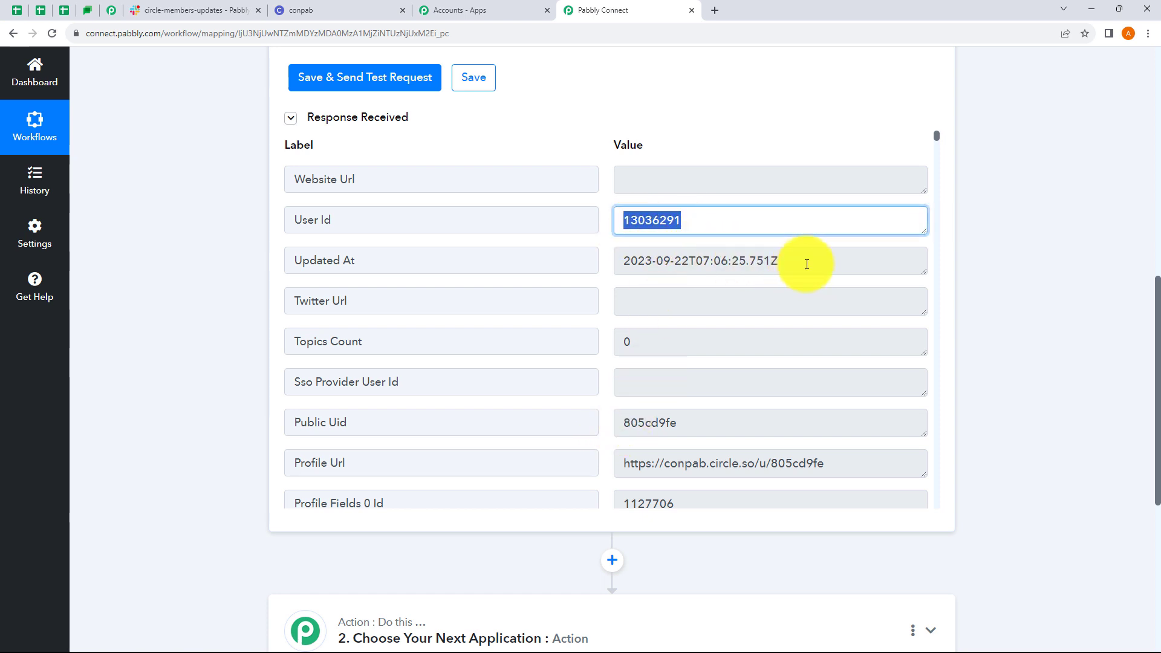
pyautogui.moveTo(809, 261); pyautogui.dragTo(618, 266)
pyautogui.scroll(-9, 688, 348)
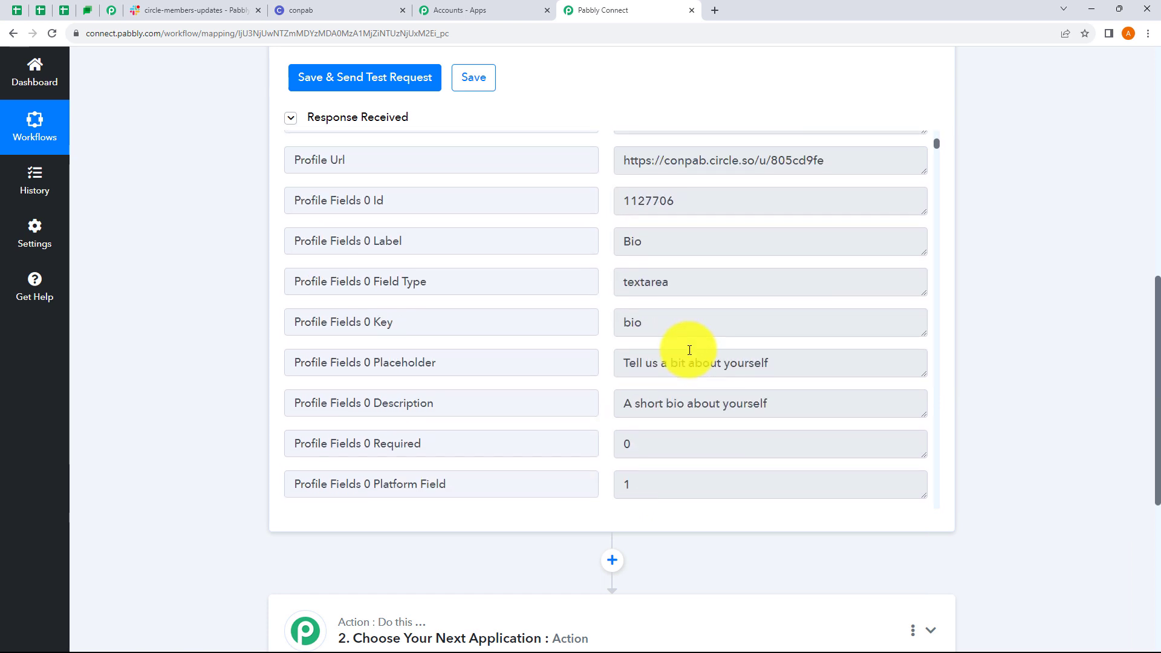
pyautogui.scroll(-20, 690, 350)
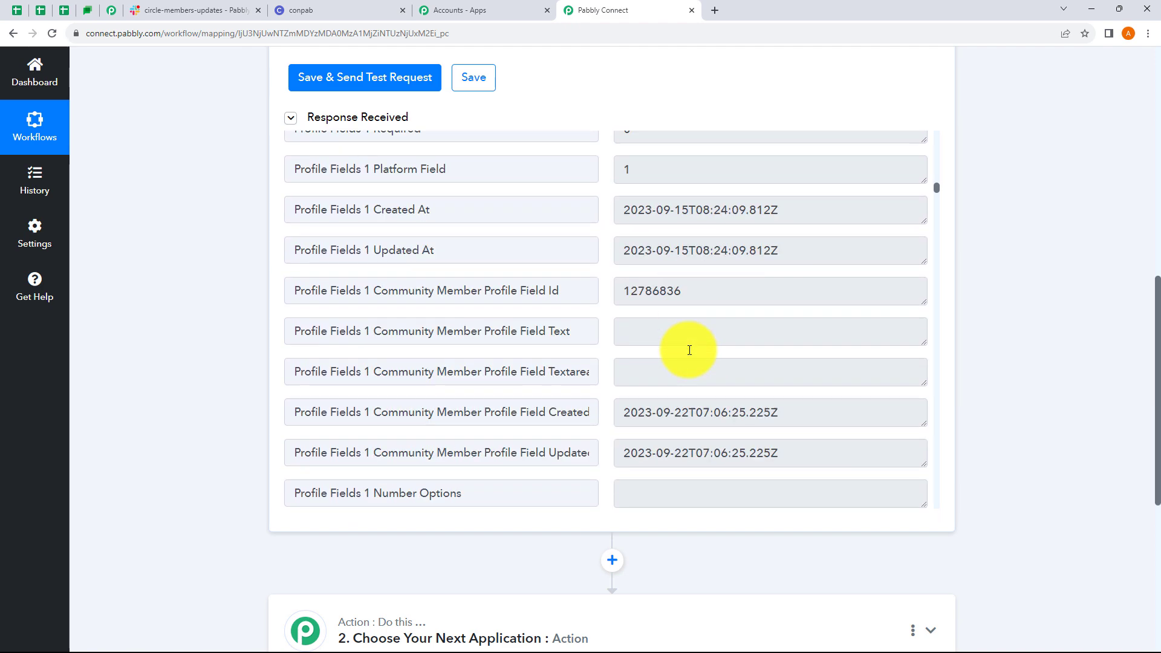
pyautogui.scroll(-6, 601, 342)
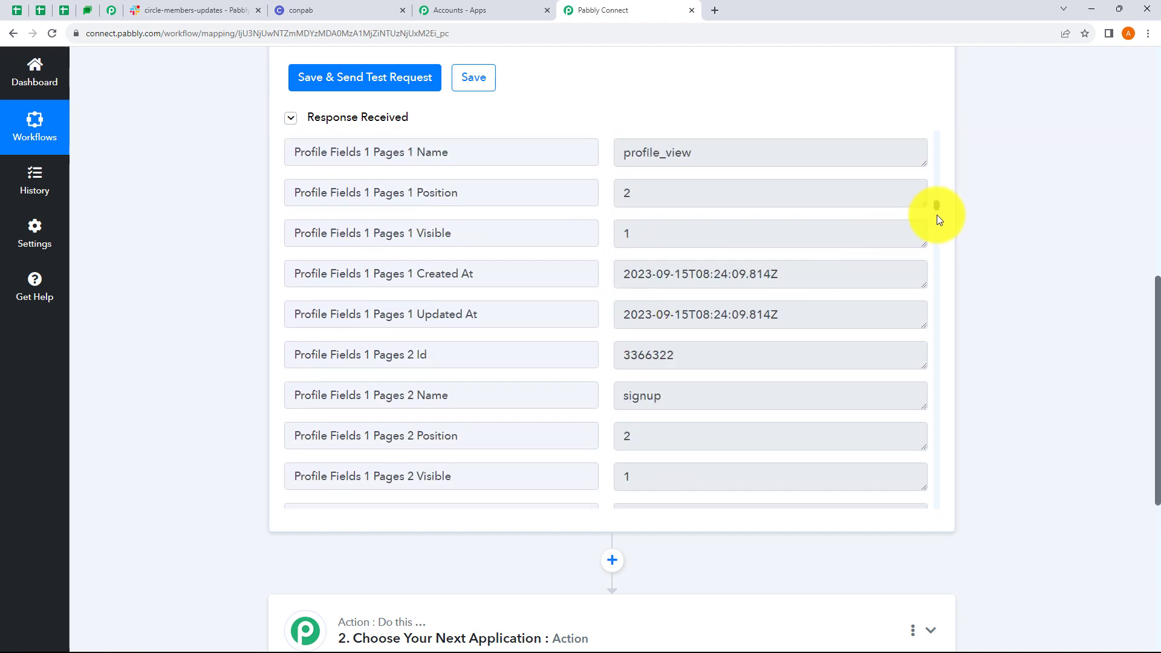
pyautogui.moveTo(937, 207); pyautogui.dragTo(930, 516)
pyautogui.scroll(1, 700, 360)
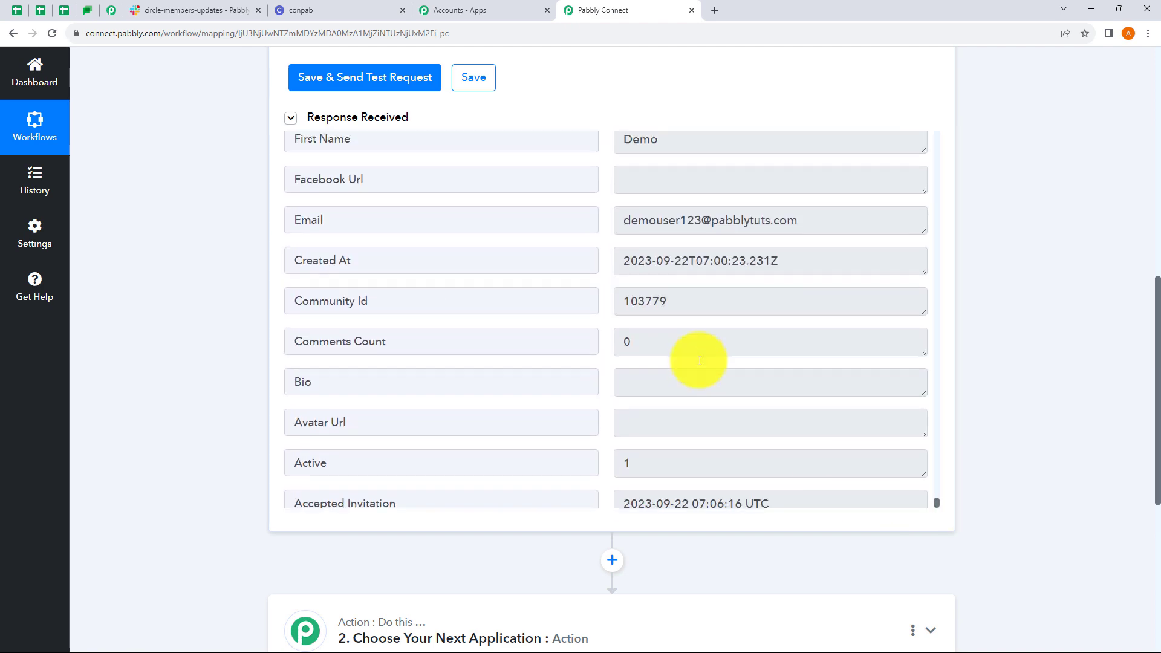
pyautogui.scroll(1, 700, 360)
pyautogui.moveTo(829, 258); pyautogui.dragTo(629, 270)
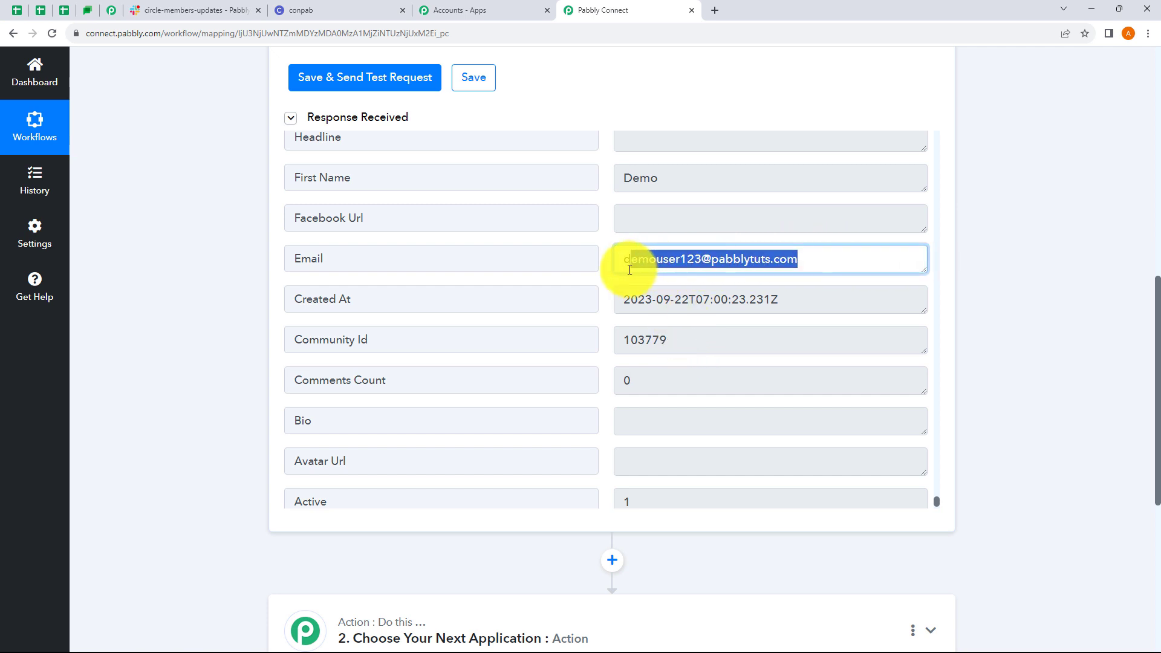
pyautogui.click(683, 179)
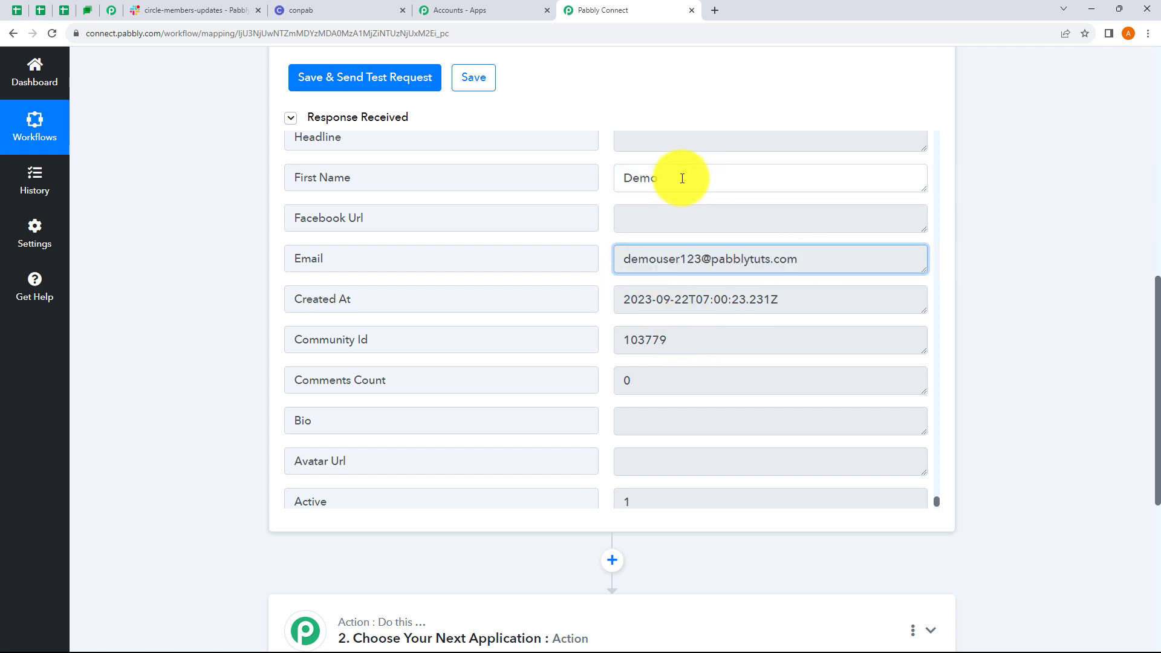
pyautogui.doubleClick(641, 179)
pyautogui.scroll(5, 700, 208)
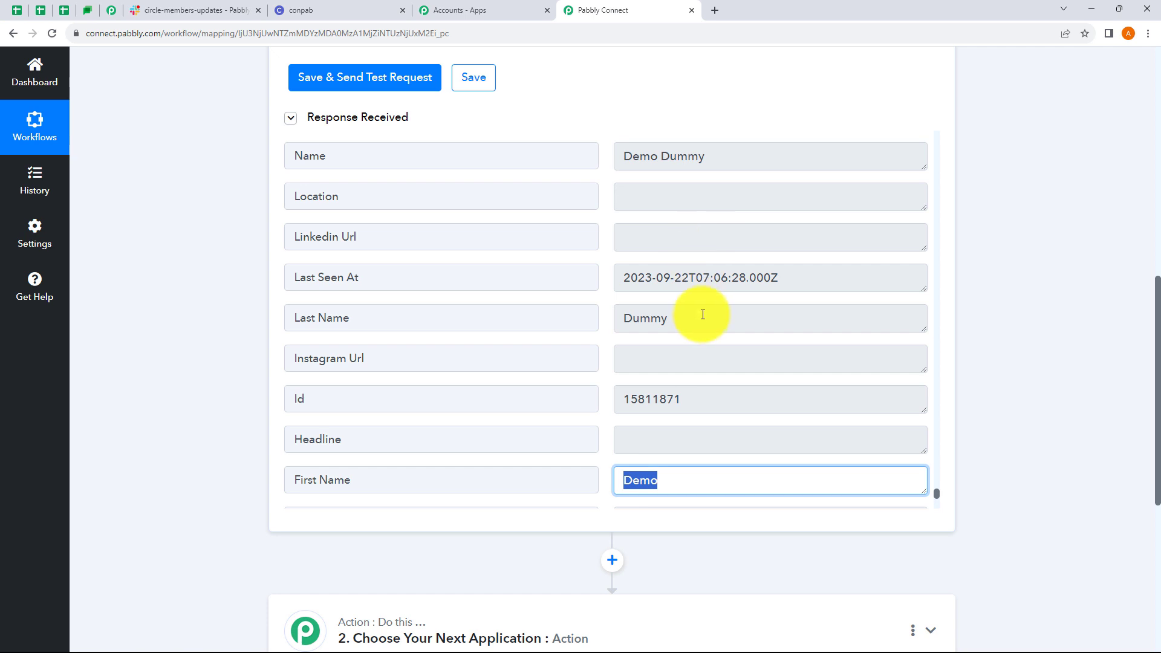
pyautogui.moveTo(703, 314); pyautogui.dragTo(622, 322)
pyautogui.scroll(2, 725, 296)
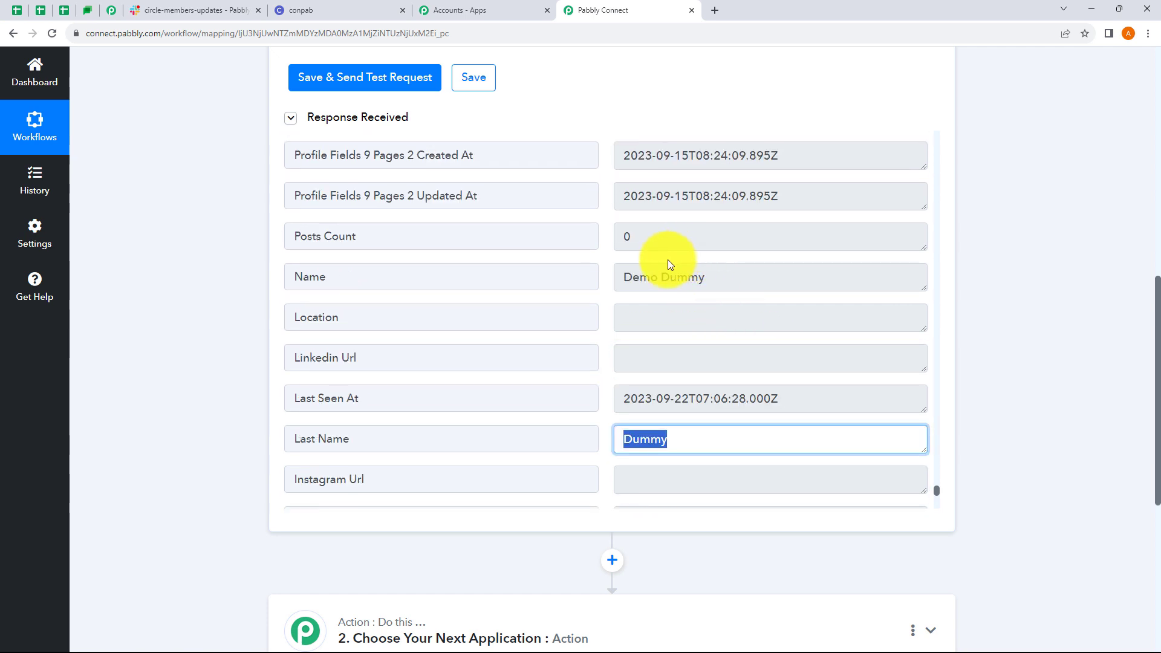
pyautogui.scroll(4, 669, 246)
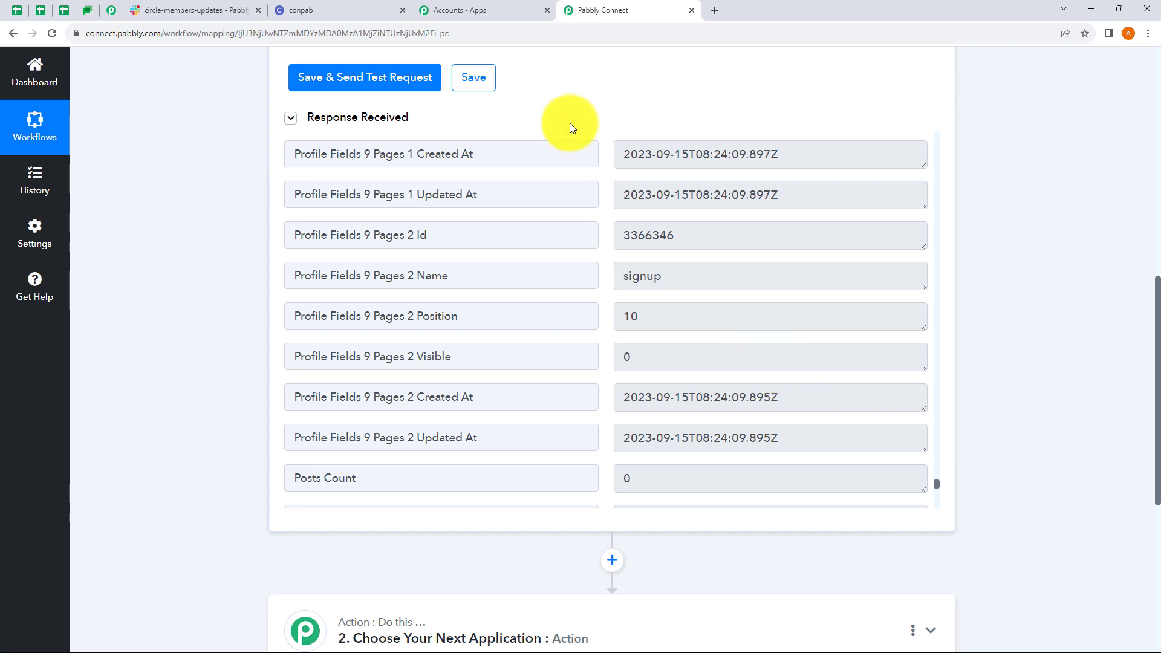
# Collapse the Circle New Member trigger step of the workflow
pyautogui.scroll(2, 576, 139)
pyautogui.scroll(6, 591, 160)
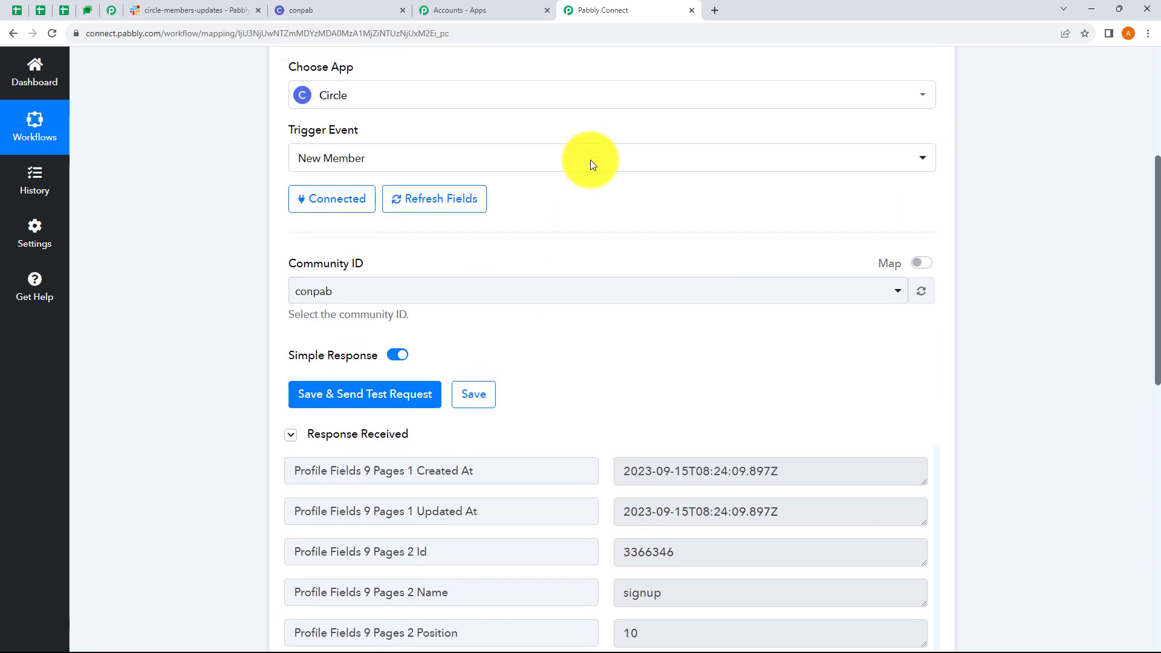
pyautogui.click(593, 172)
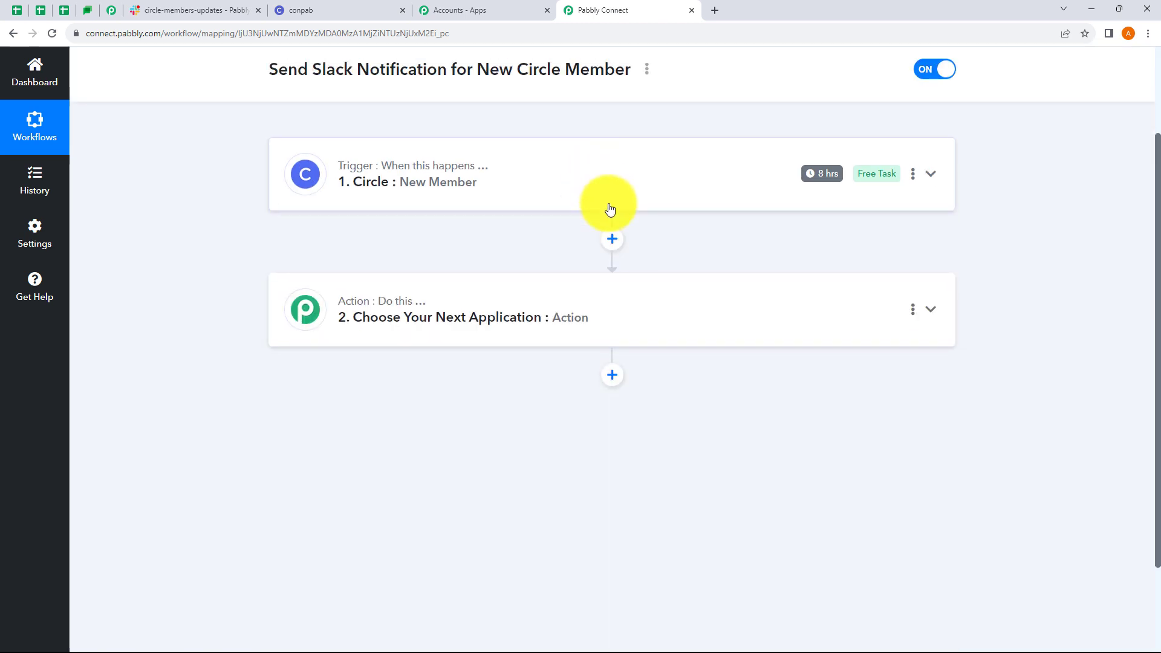
pyautogui.scroll(2, 609, 207)
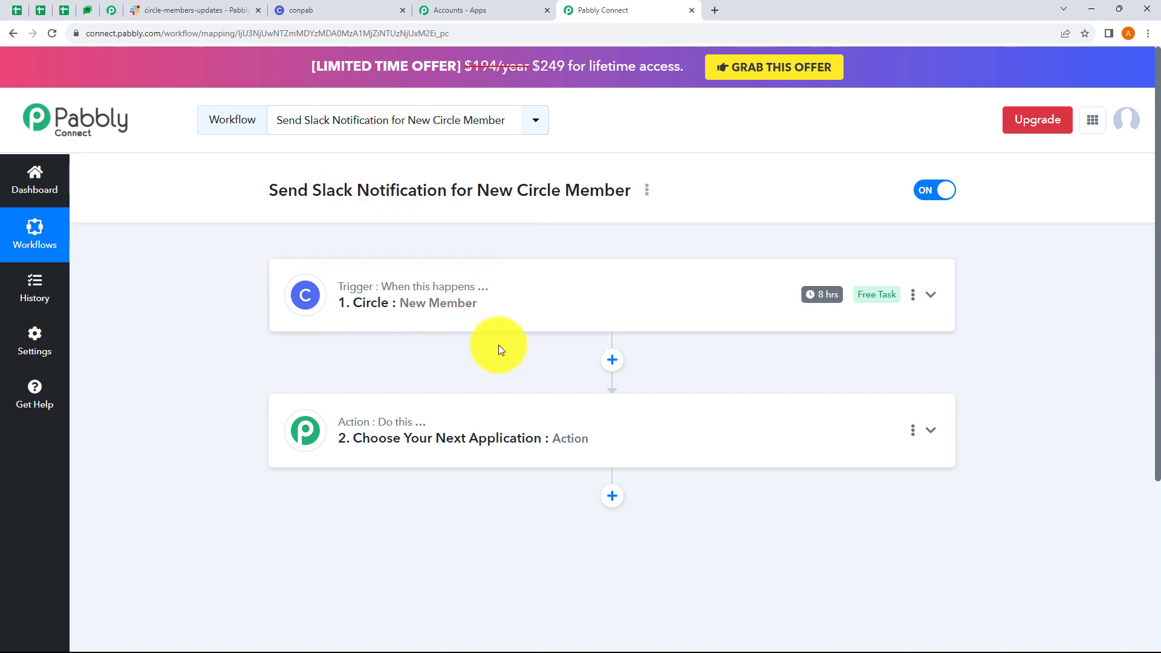
pyautogui.click(312, 192)
pyautogui.hotkey('shift', 'End')
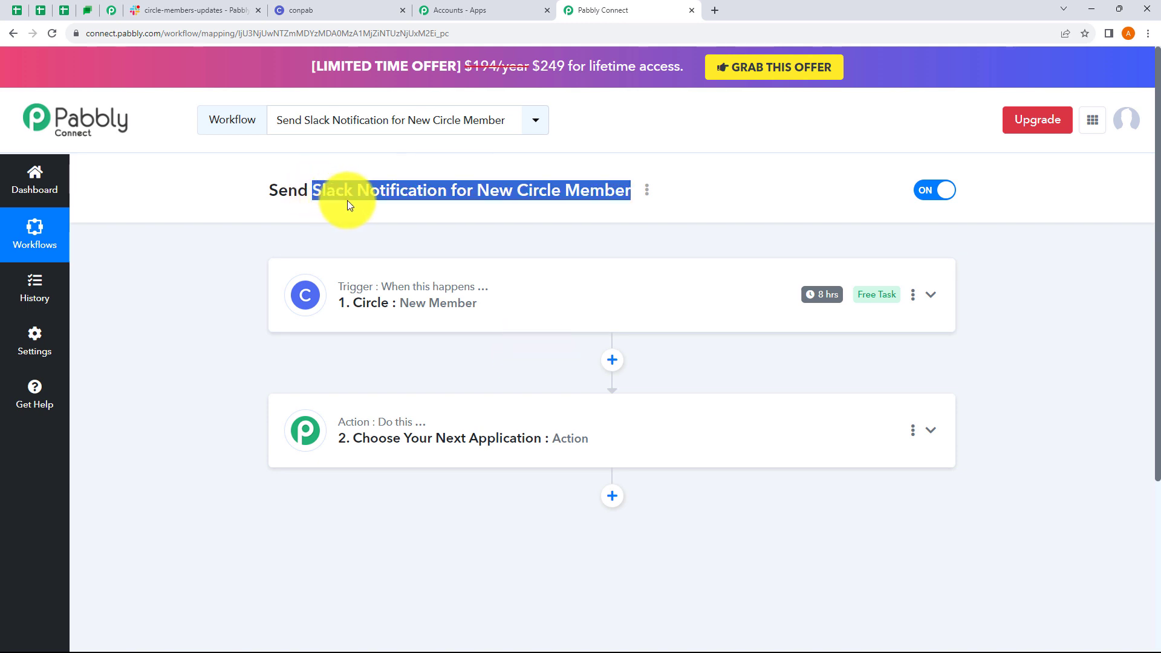
pyautogui.click(355, 194)
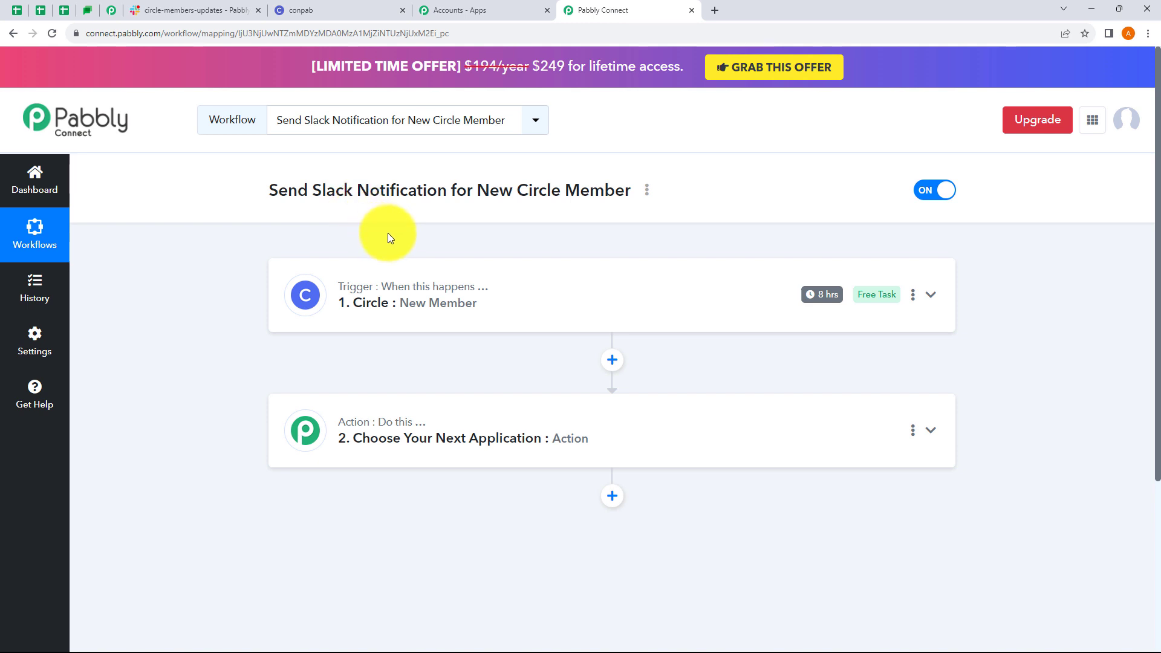
# Set the workflow's second step to the Slack app with the Send Channel Message action event
pyautogui.scroll(-2, 484, 285)
pyautogui.click(480, 311)
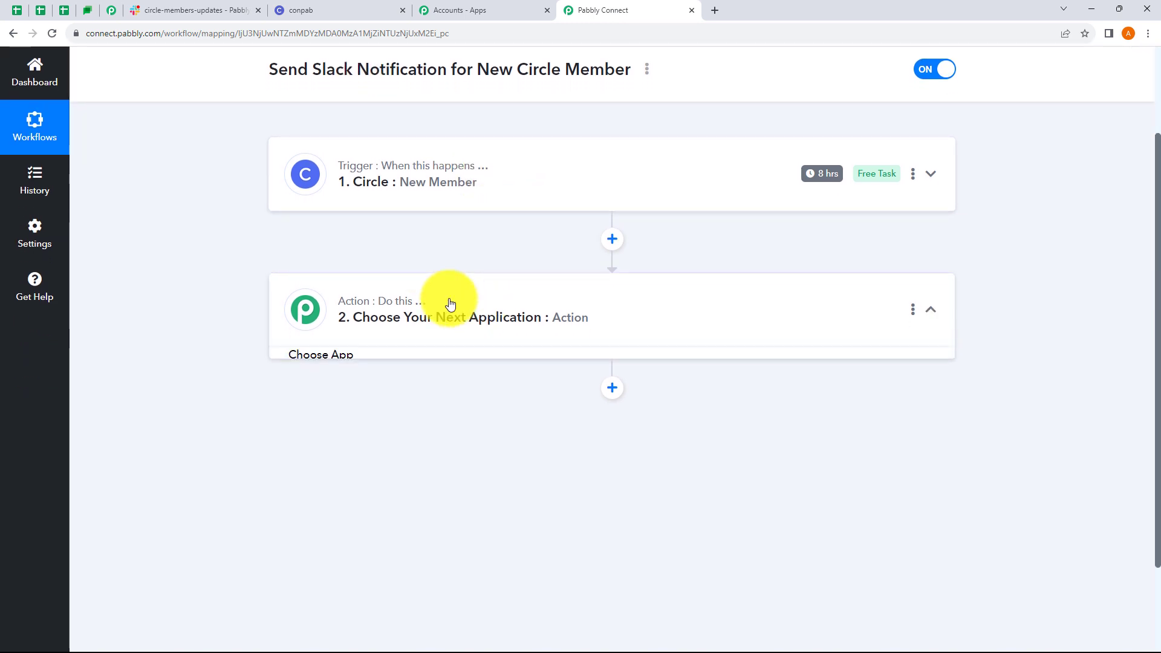
pyautogui.click(365, 392)
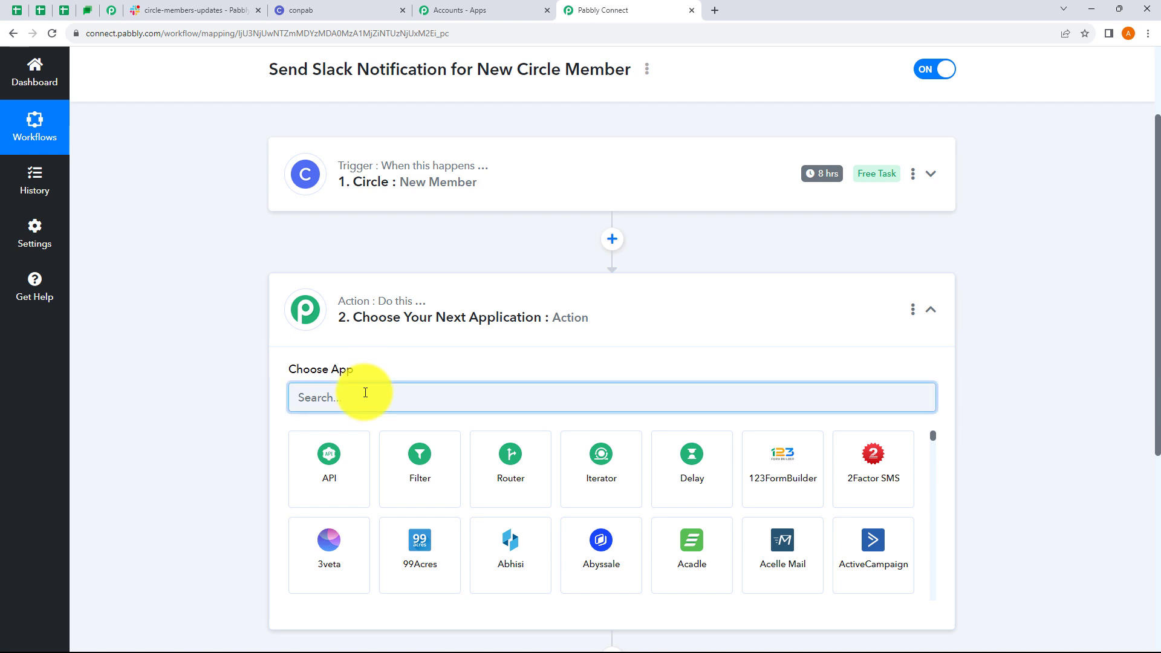
pyautogui.write('Slack')
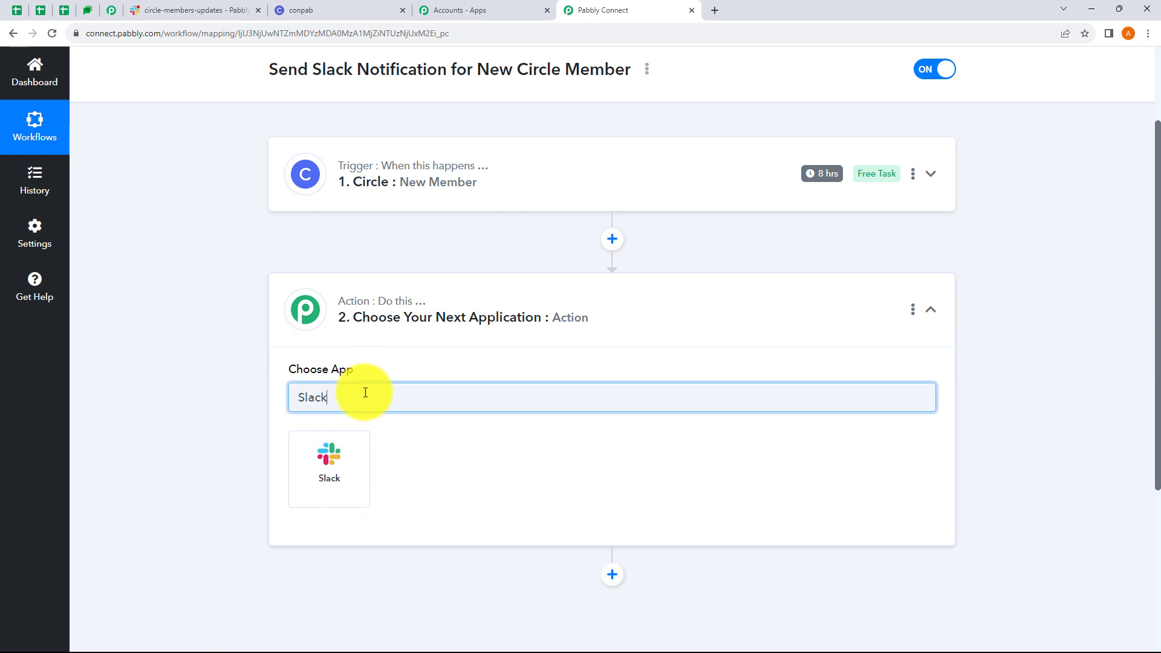
pyautogui.click(323, 463)
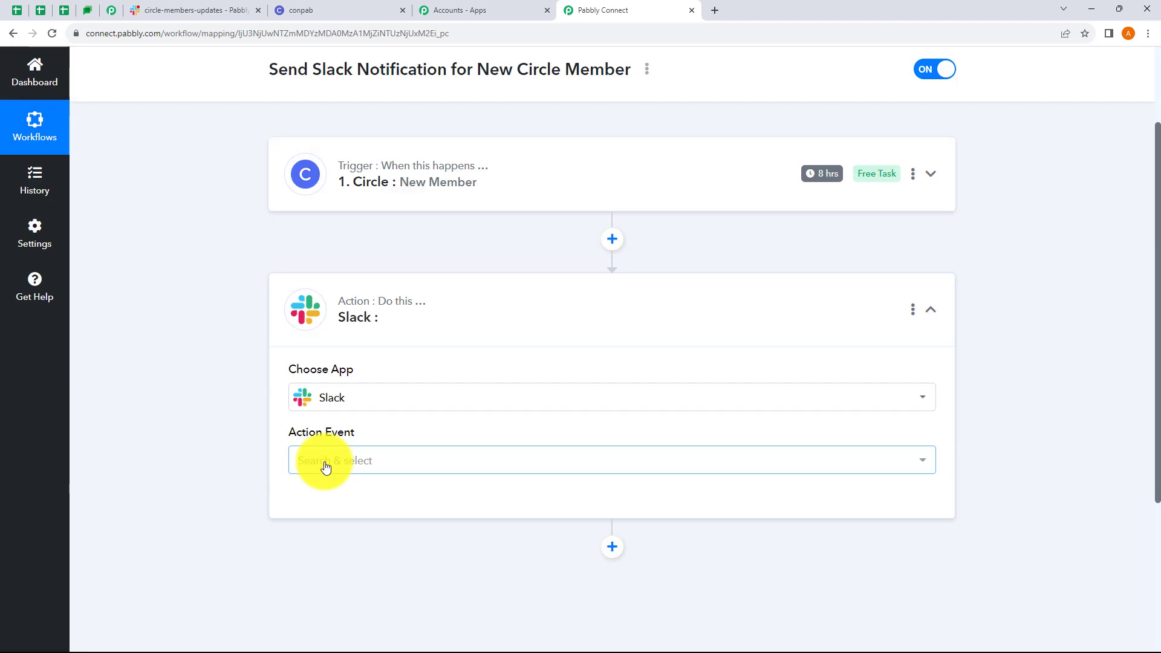
pyautogui.click(326, 466)
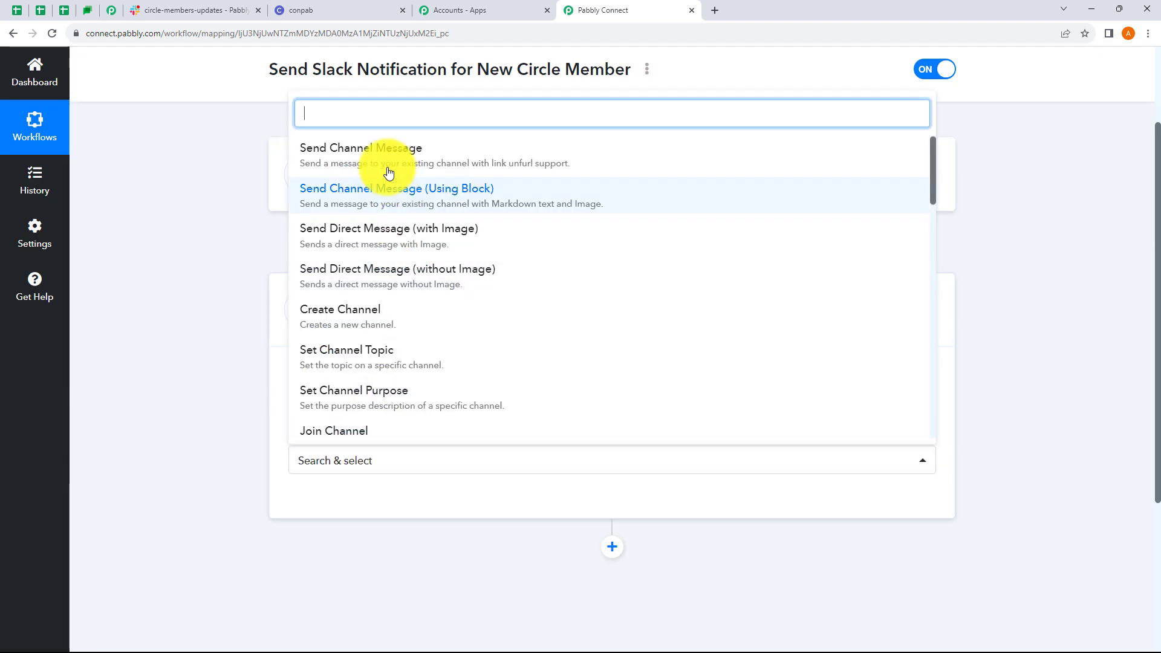
pyautogui.click(375, 150)
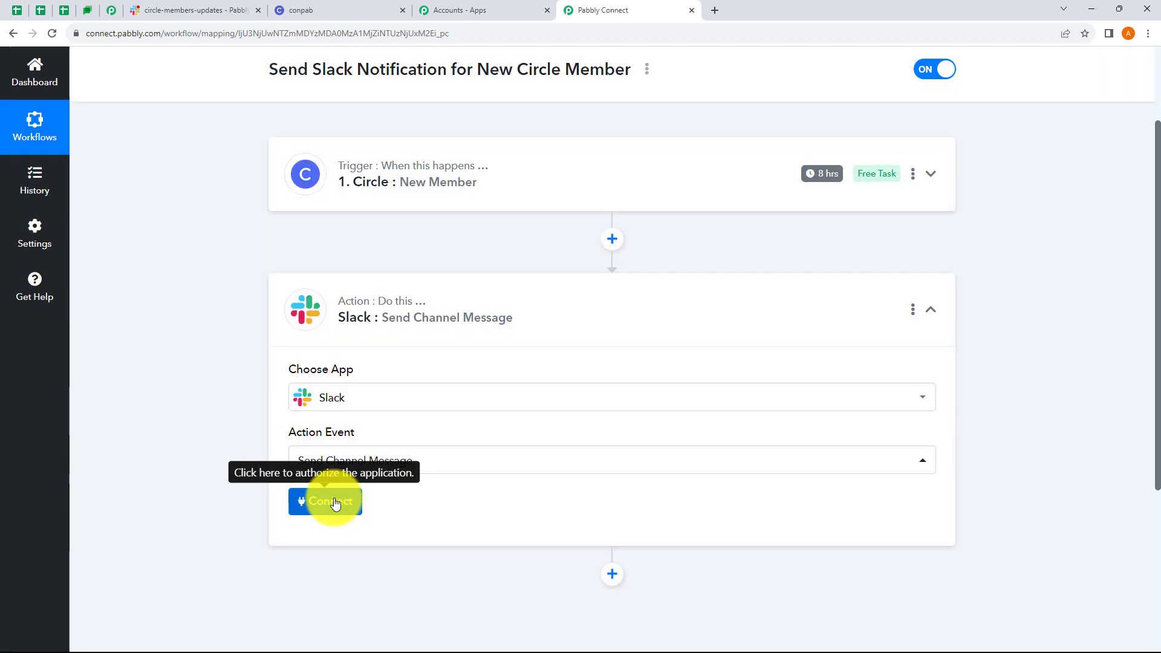
# Add a new Slack connection with the bot token type and allow Pabbly Connect to access the Slack workspace
pyautogui.click(334, 500)
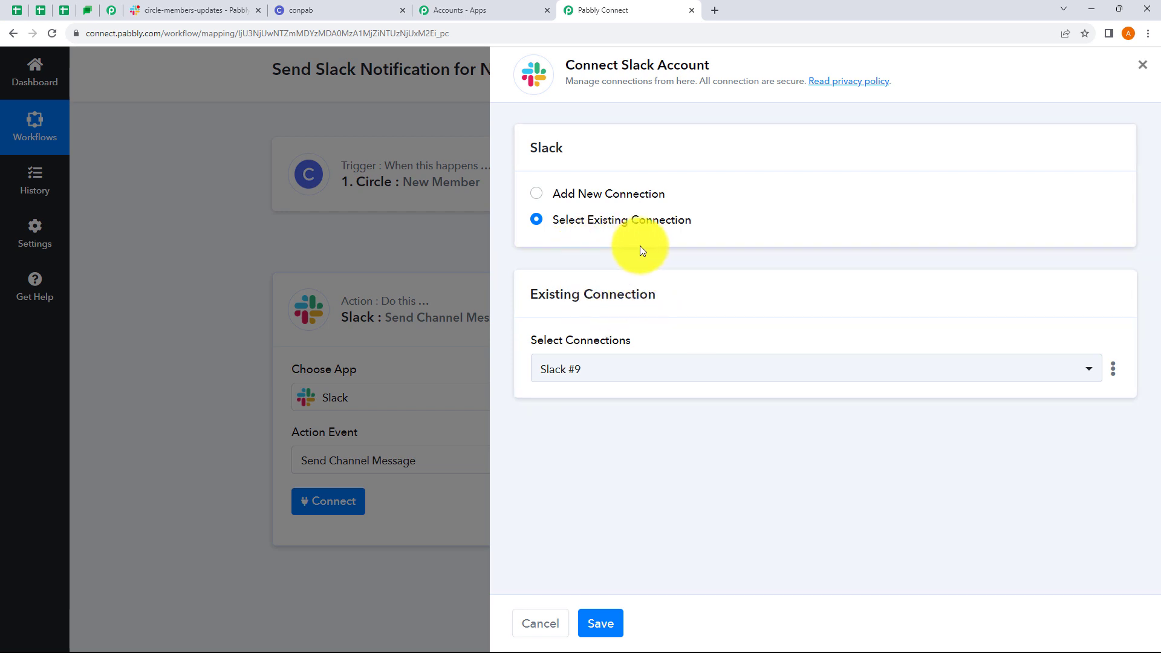
pyautogui.click(536, 195)
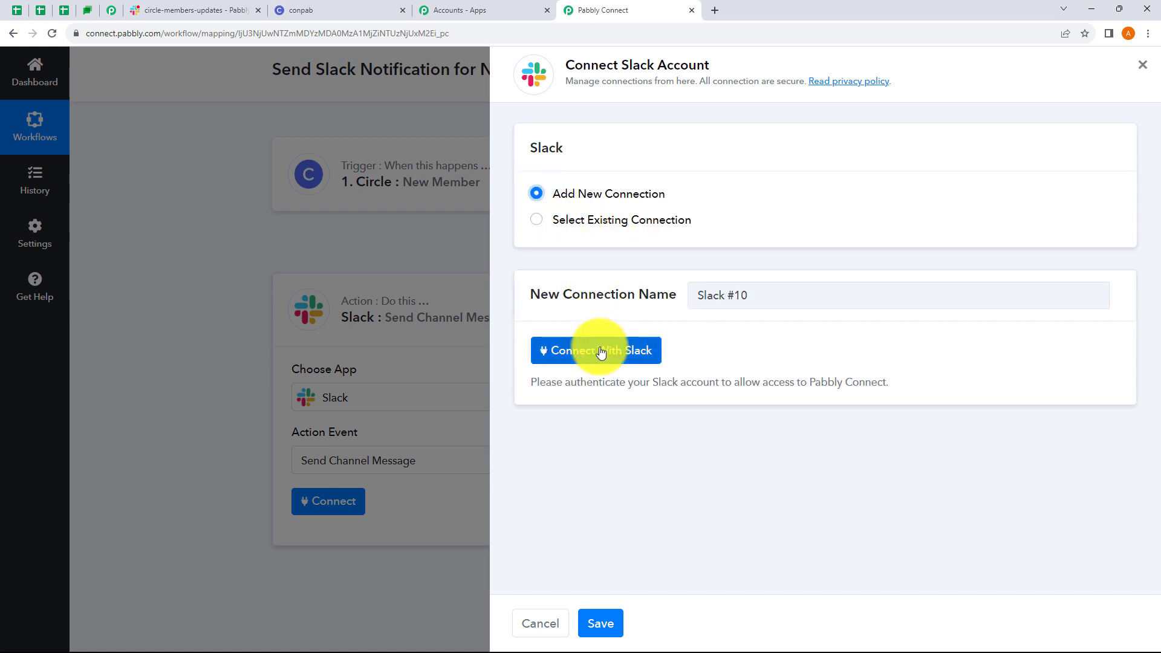
pyautogui.click(601, 351)
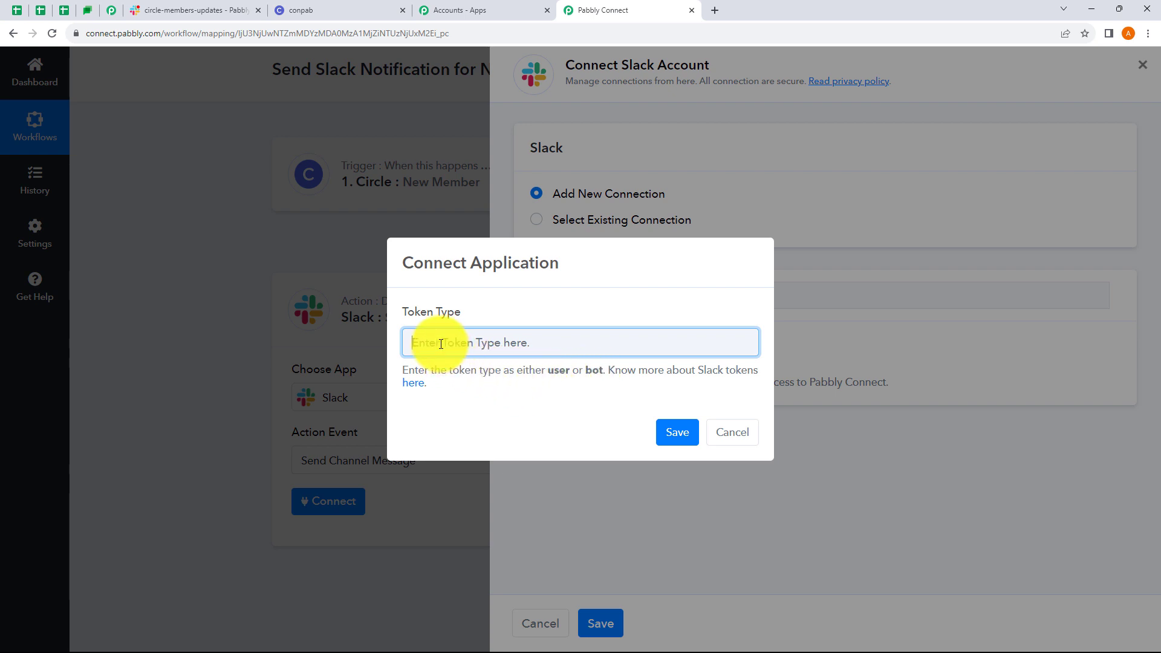
pyautogui.write('bot')
pyautogui.click(673, 440)
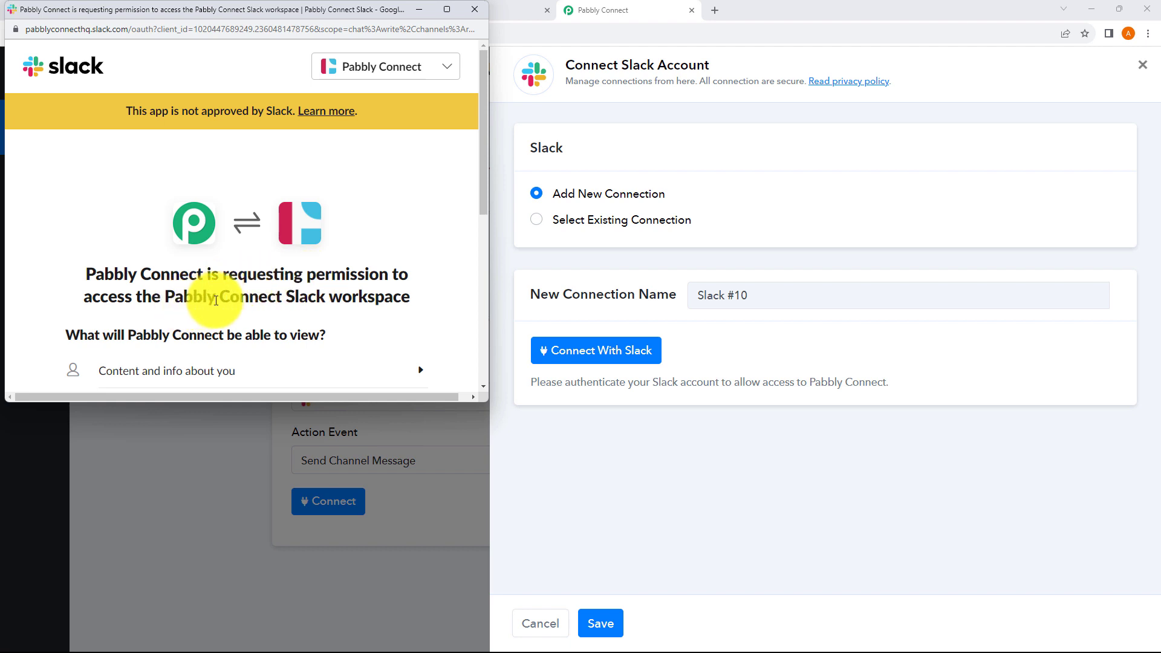
pyautogui.moveTo(482, 205); pyautogui.dragTo(459, 374)
pyautogui.click(279, 303)
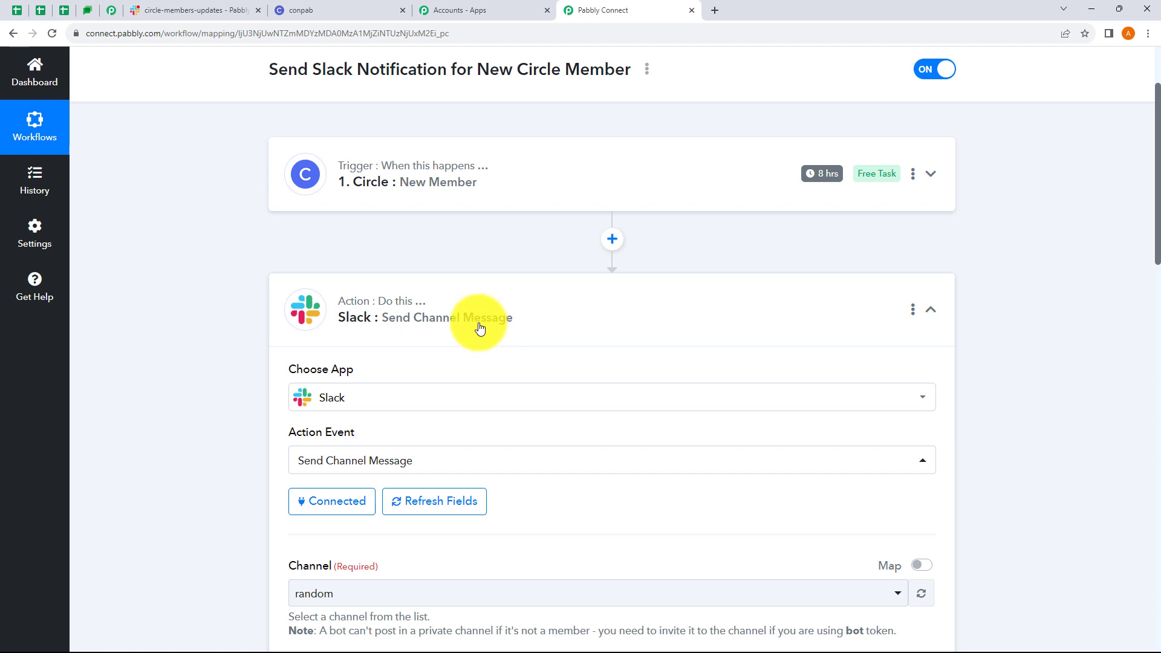
# Look over the Slack action's fields and the circle-members-updates channel in Slack, and close the Pabbly Accounts page
pyautogui.scroll(-2, 474, 324)
pyautogui.scroll(-3, 404, 339)
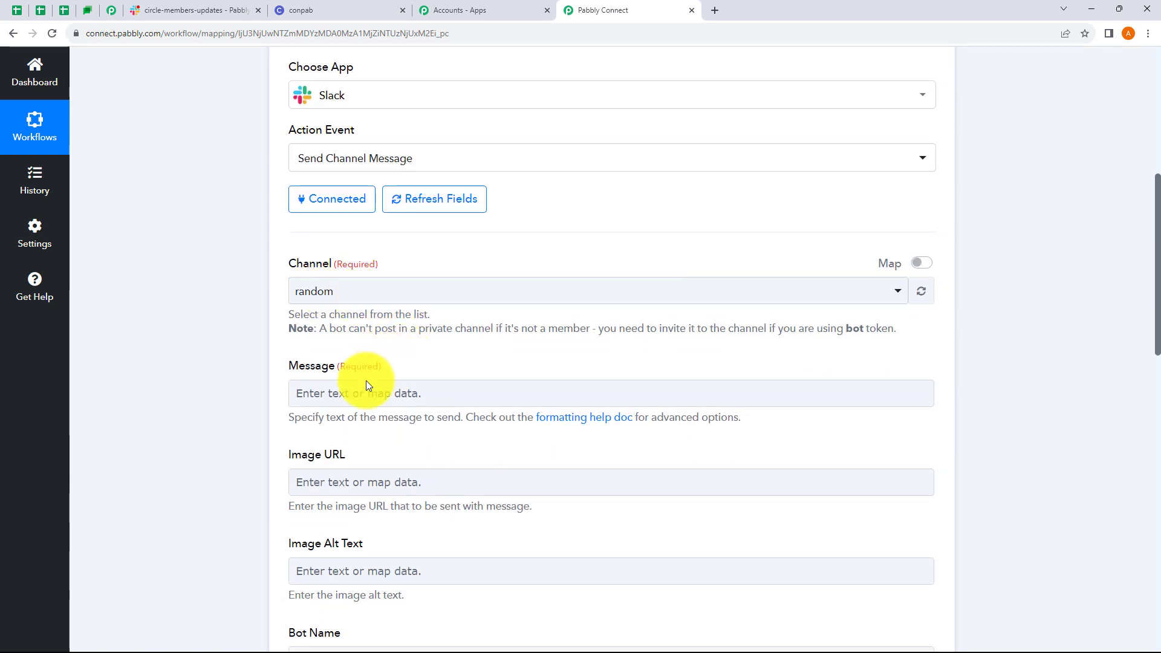
pyautogui.scroll(-3, 363, 502)
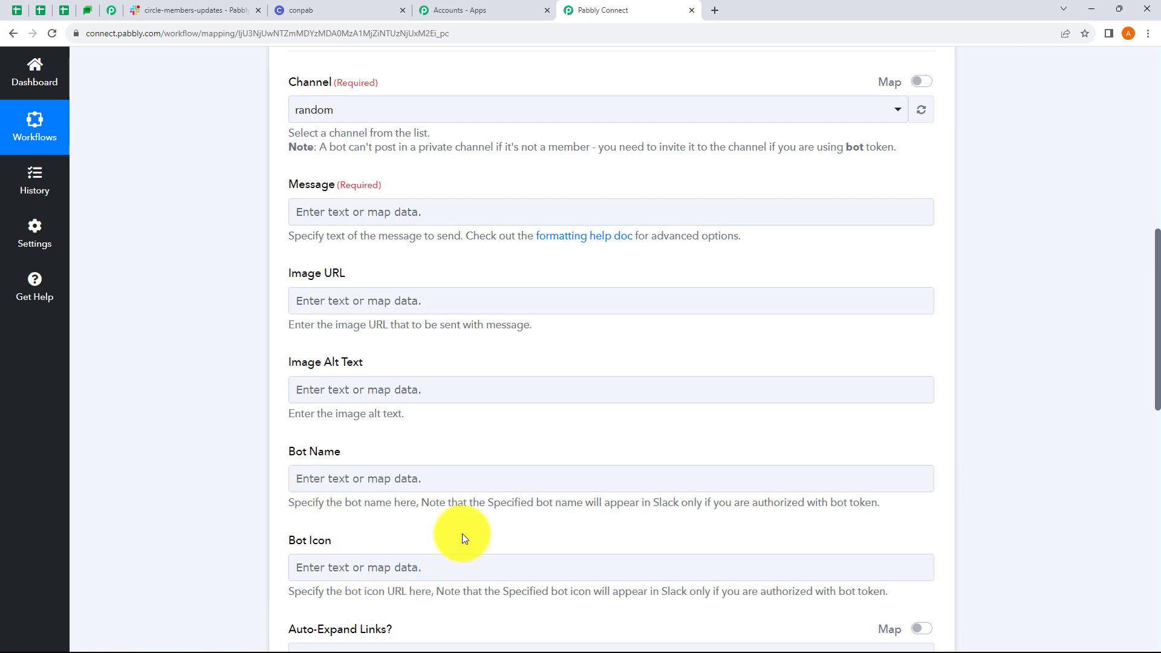
pyautogui.scroll(2, 437, 409)
pyautogui.scroll(1, 438, 409)
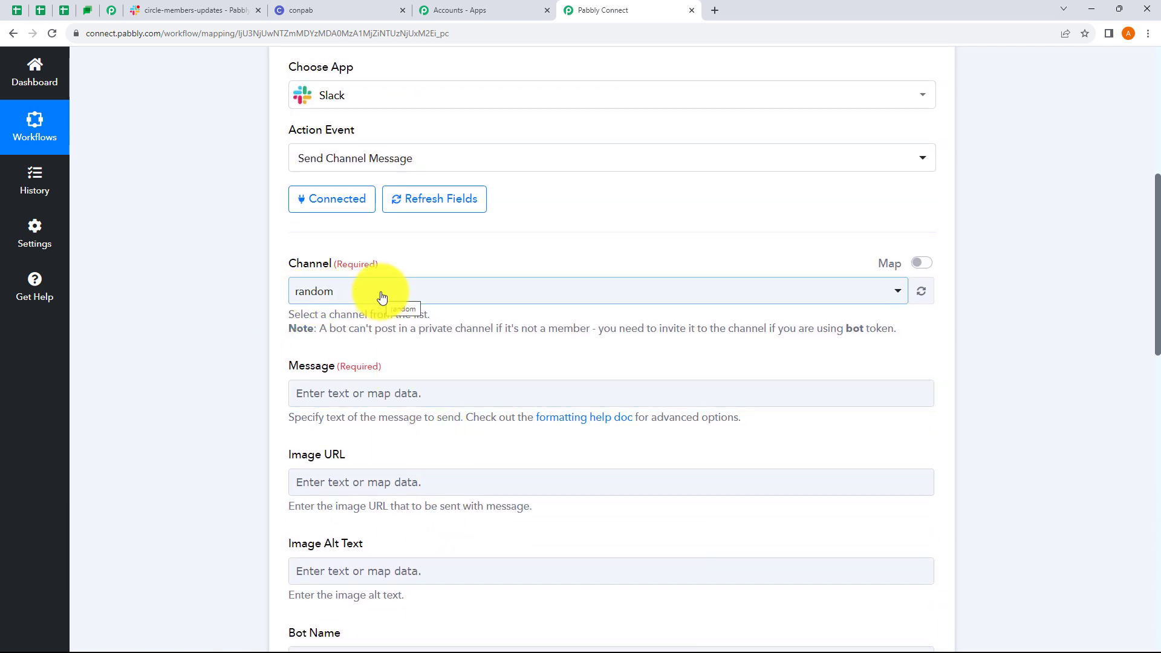
pyautogui.click(178, 8)
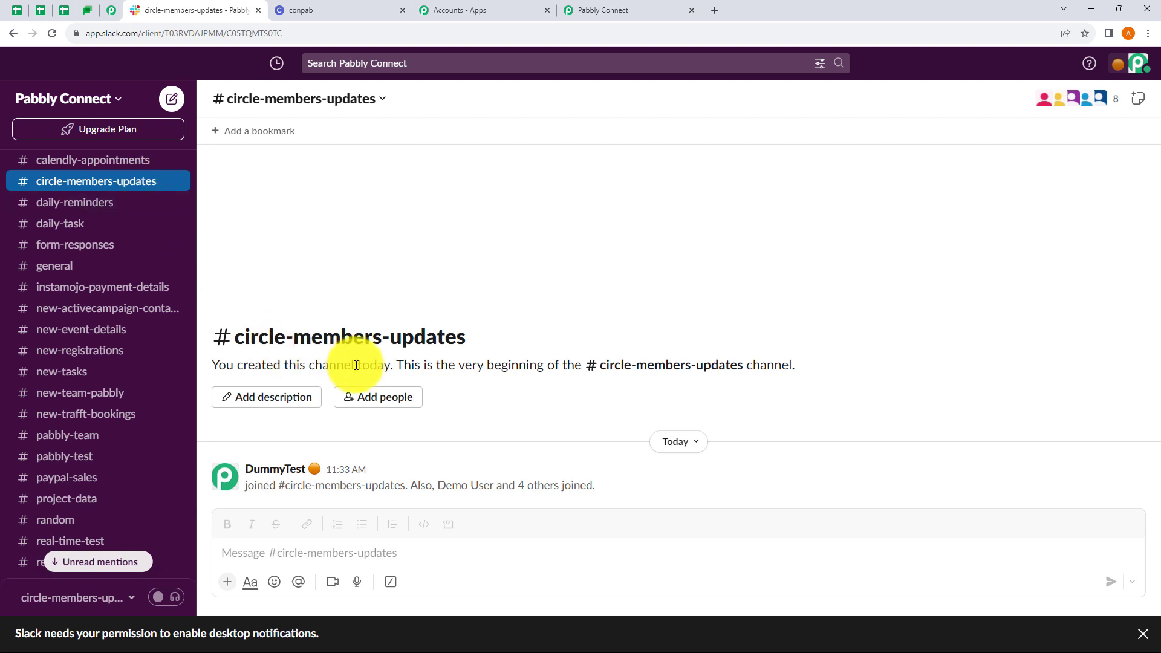
pyautogui.click(612, 12)
pyautogui.click(548, 11)
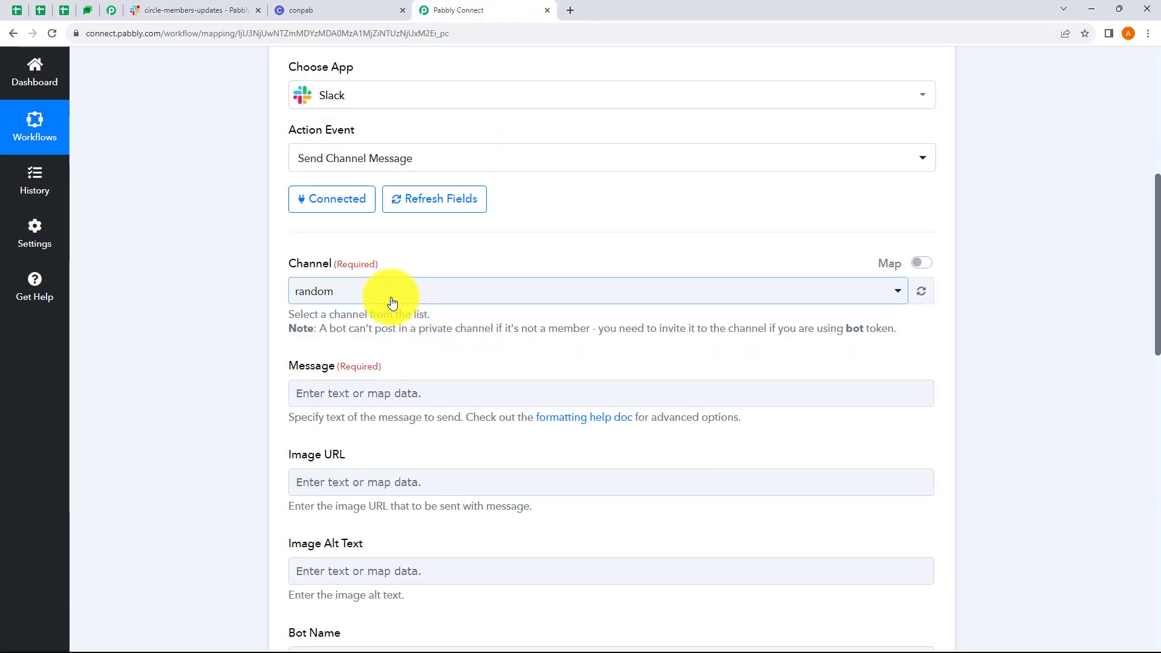
# Choose circle-members-updates as the Slack action's channel, and compare it with the channel open in Slack
pyautogui.click(390, 298)
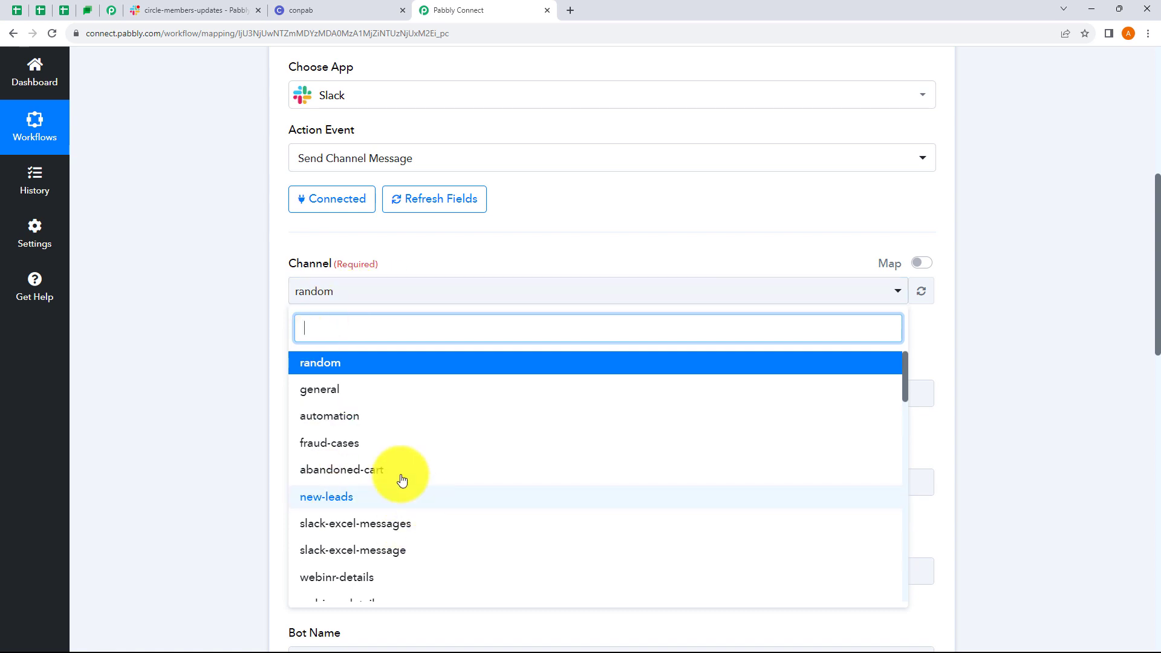
pyautogui.write('cir')
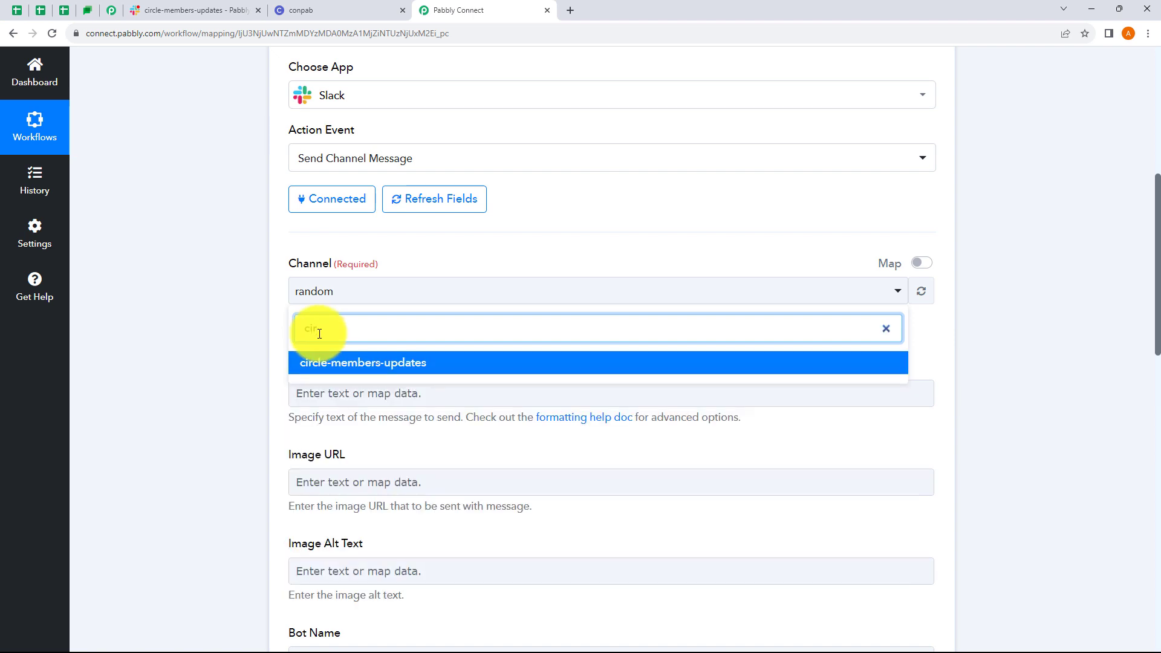
pyautogui.click(373, 368)
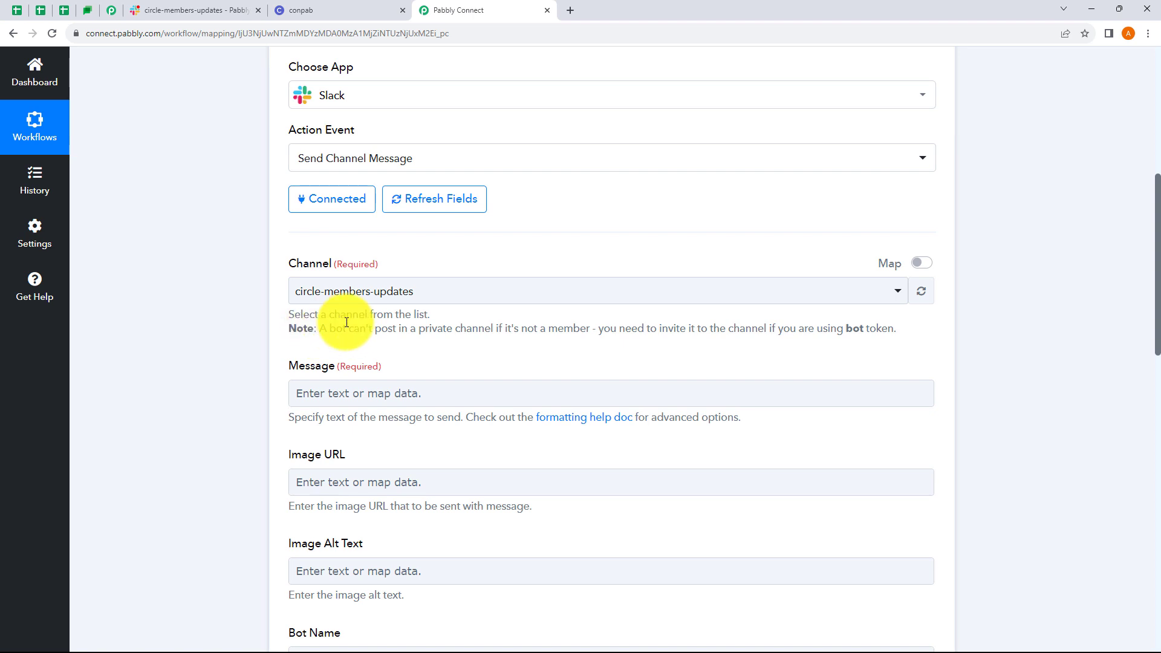
pyautogui.click(151, 10)
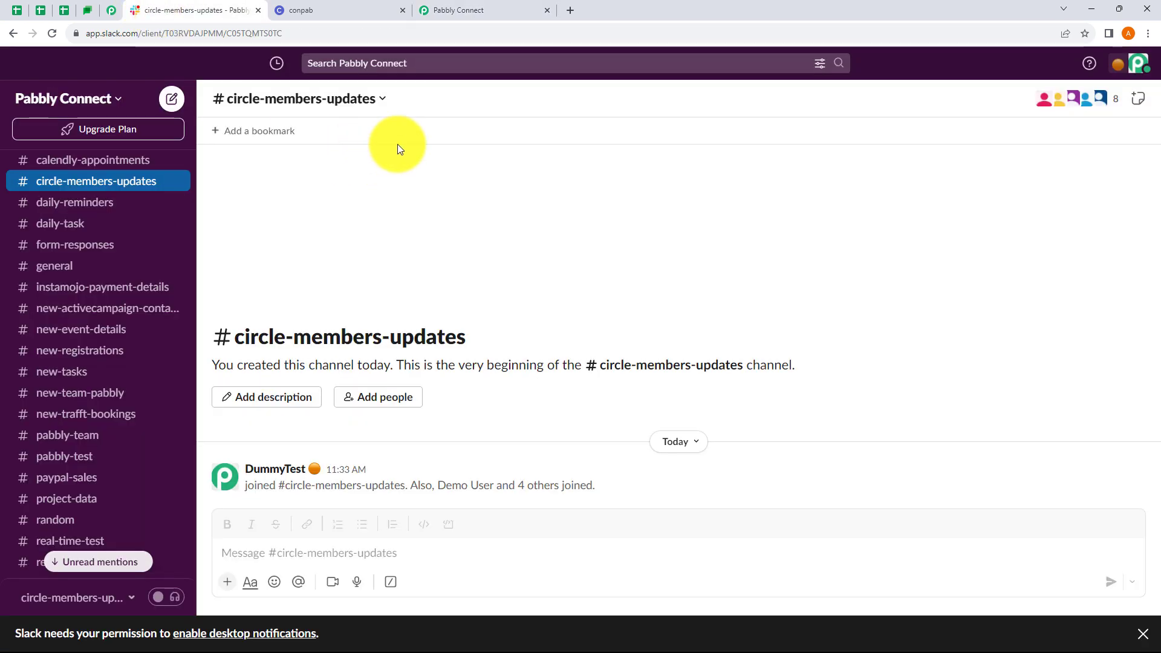
pyautogui.click(489, 18)
# Enter the message "Hello Team, A new member is added in Circle. Find the details below: Name: Email: Thanks." on separate lines
pyautogui.scroll(-2, 415, 340)
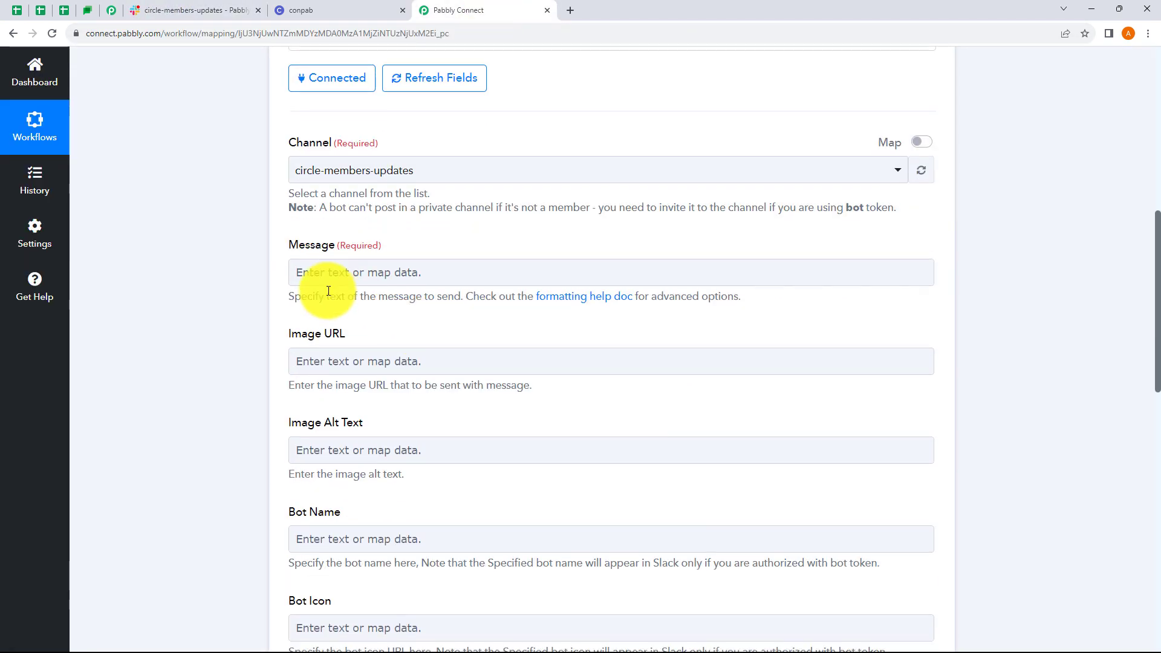
pyautogui.click(302, 270)
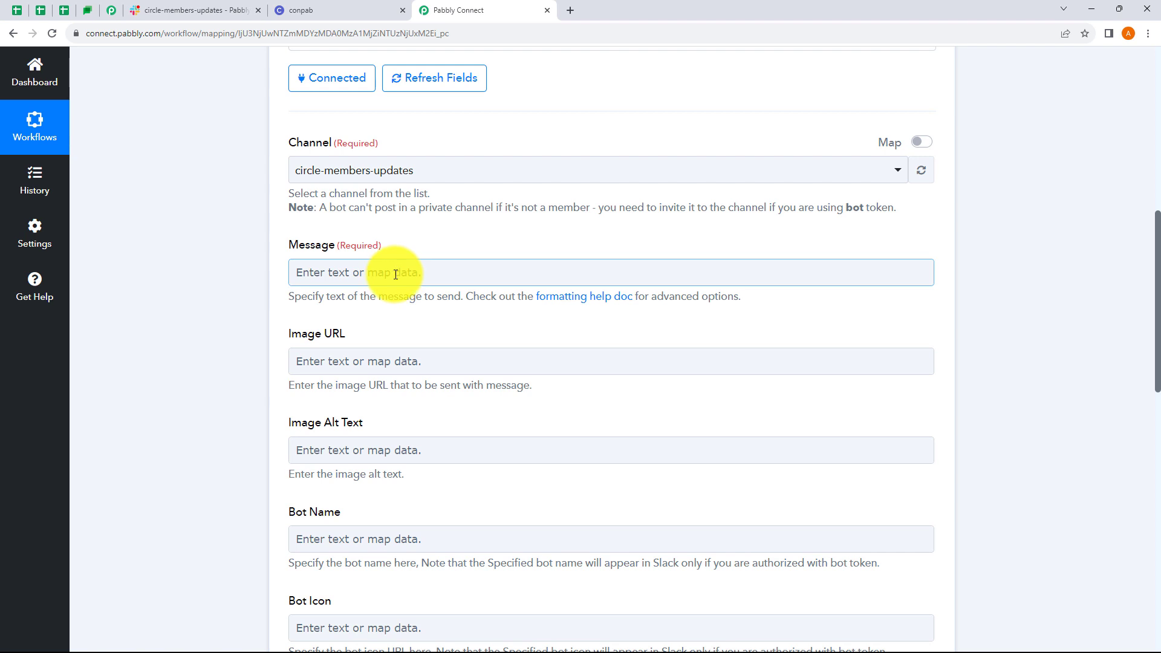
pyautogui.write('Hello Team,  A new member is added in Circle. Find the details below:  Name: Email:  Thanks.')
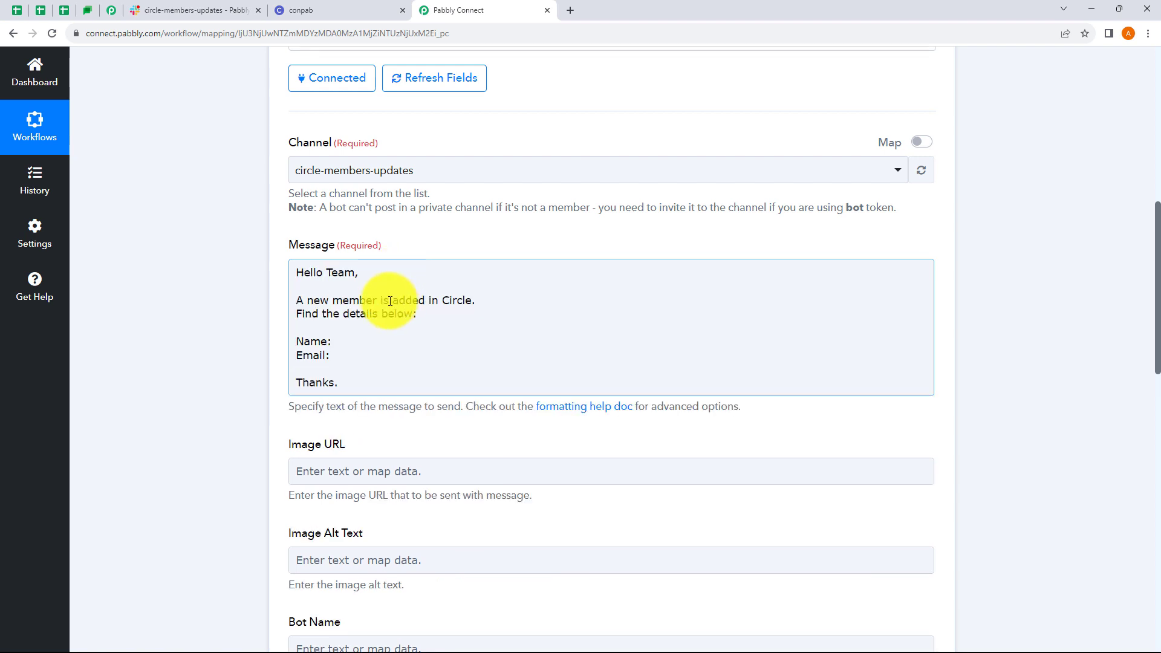
pyautogui.click(378, 296)
pyautogui.click(203, 315)
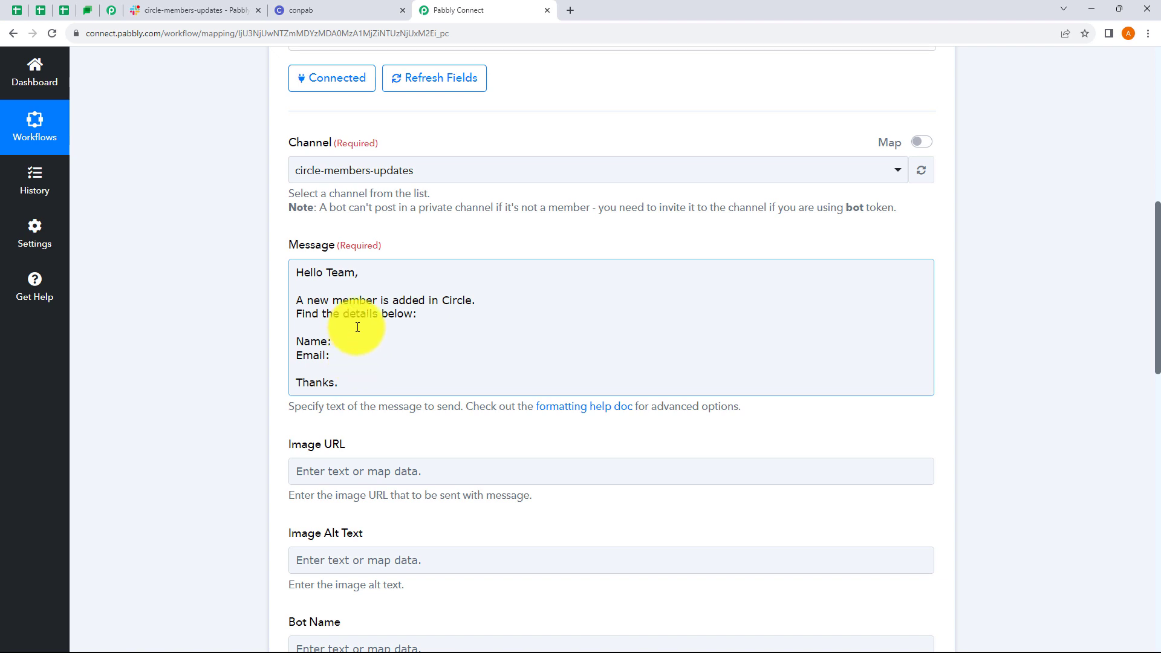
# Map the Circle trigger's Name field after "Name:" in the Slack message
pyautogui.click(343, 345)
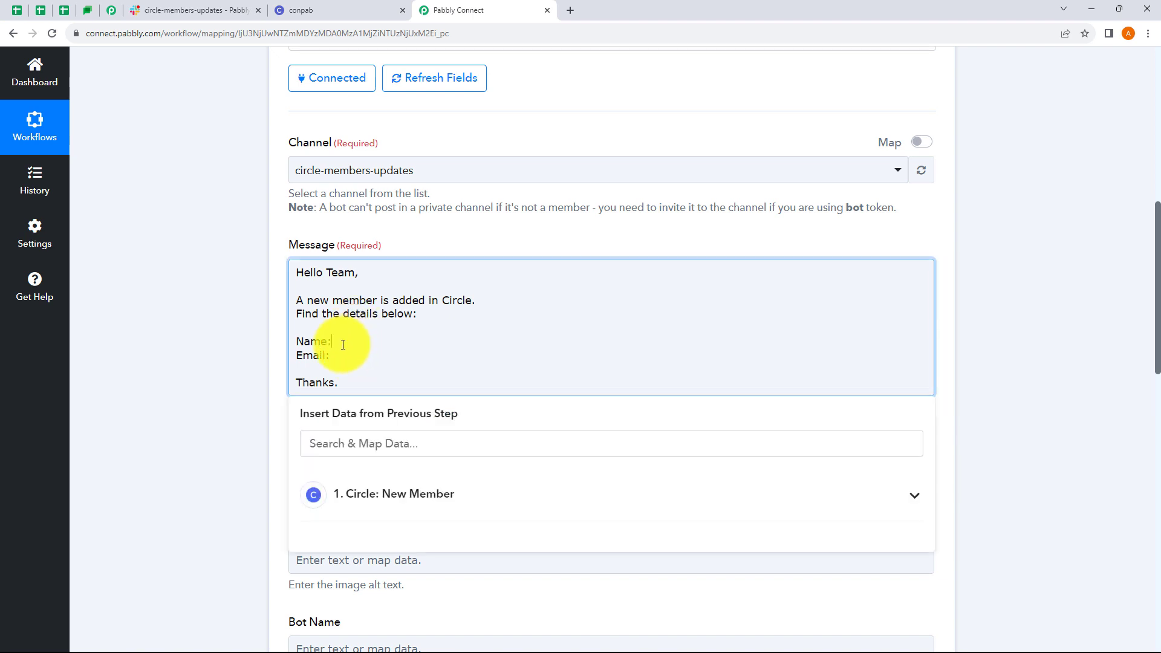
pyautogui.click(390, 497)
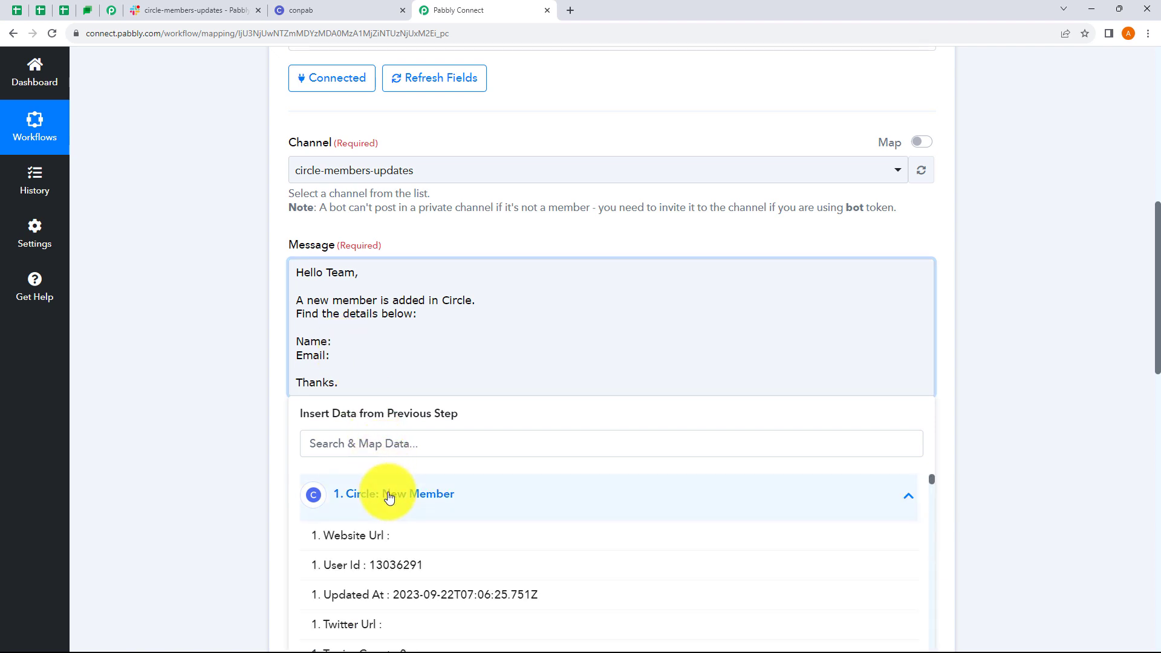
pyautogui.click(353, 449)
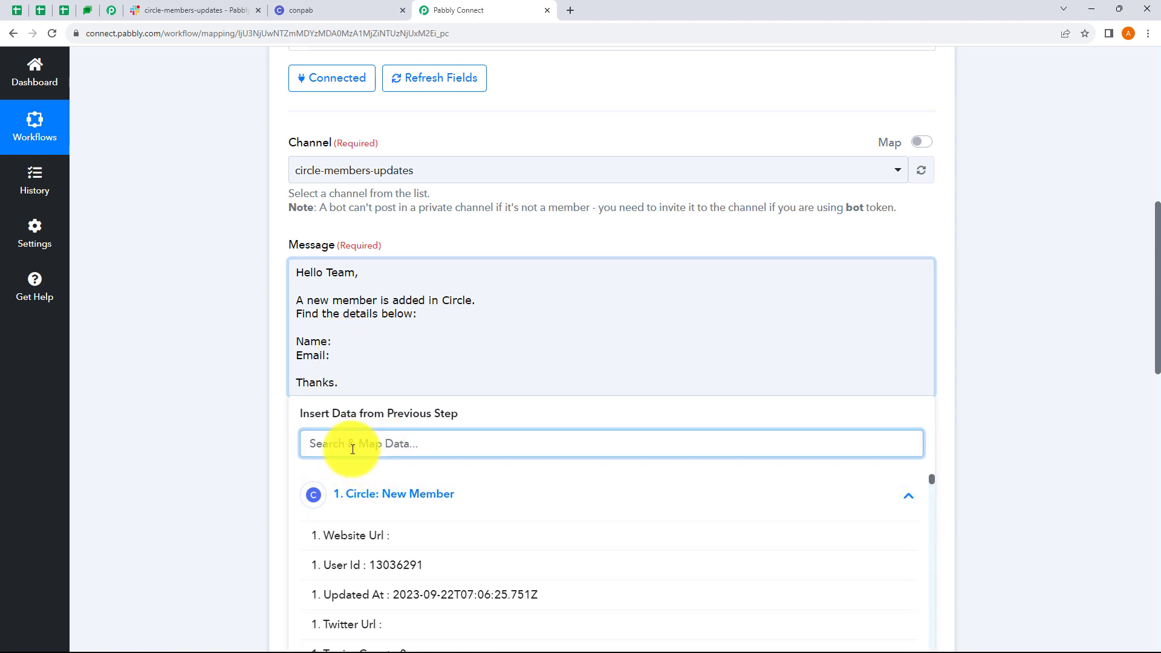
pyautogui.write('de')
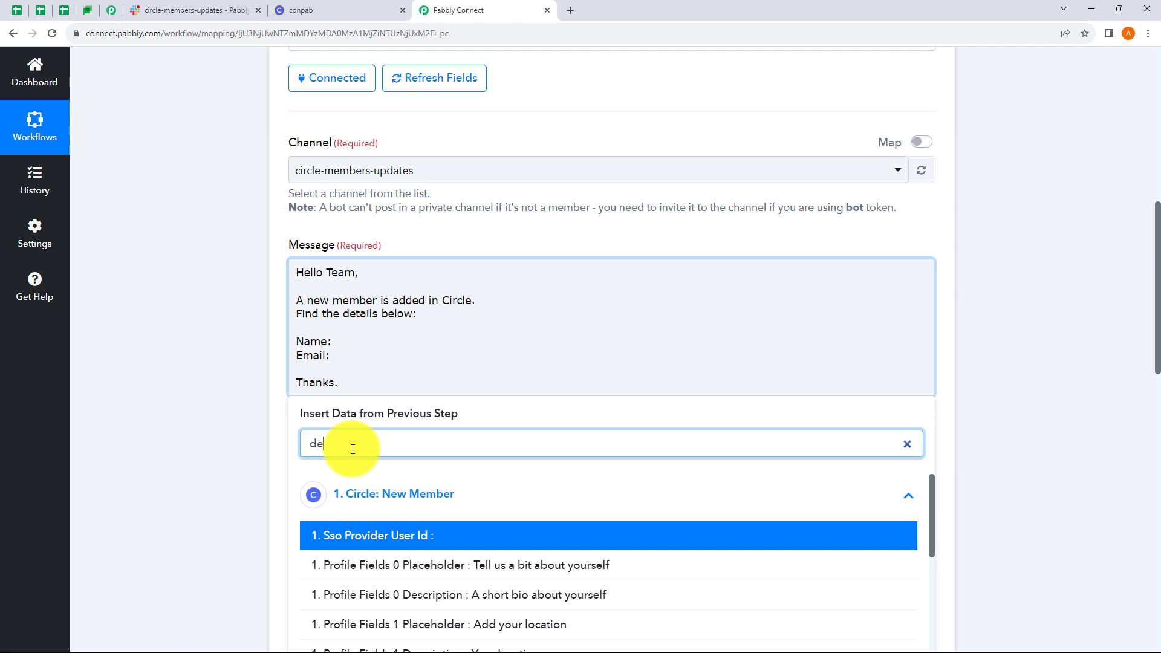
pyautogui.write('mo')
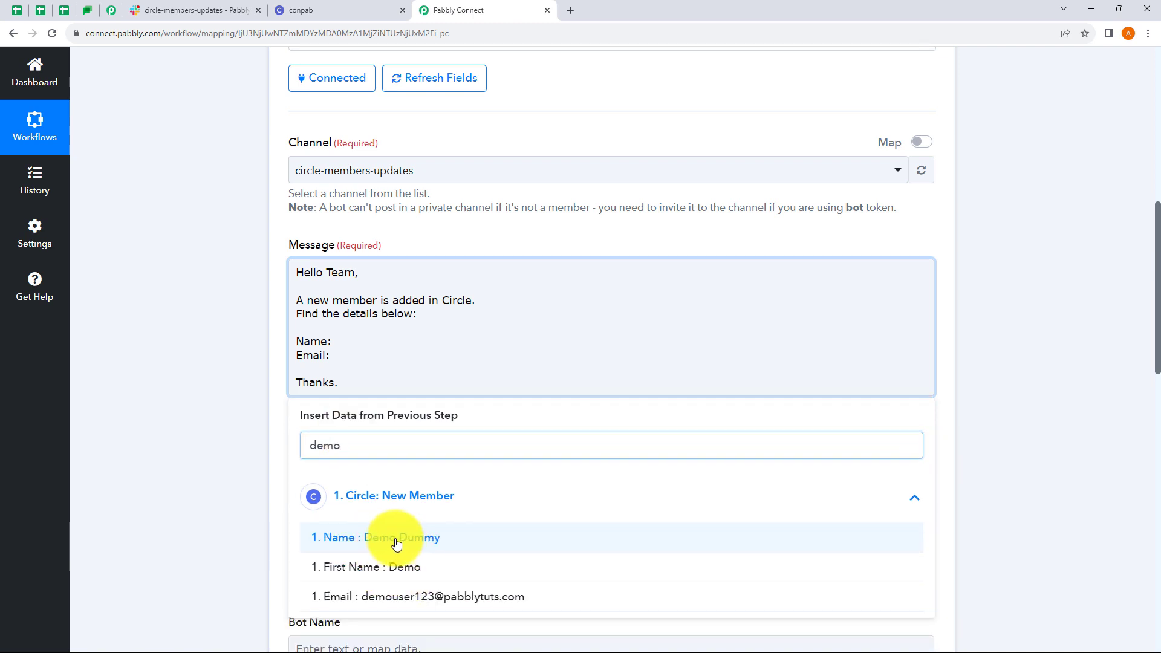
pyautogui.click(396, 541)
# Map the Circle trigger's Email field after "Email:" in the Slack message
pyautogui.click(336, 363)
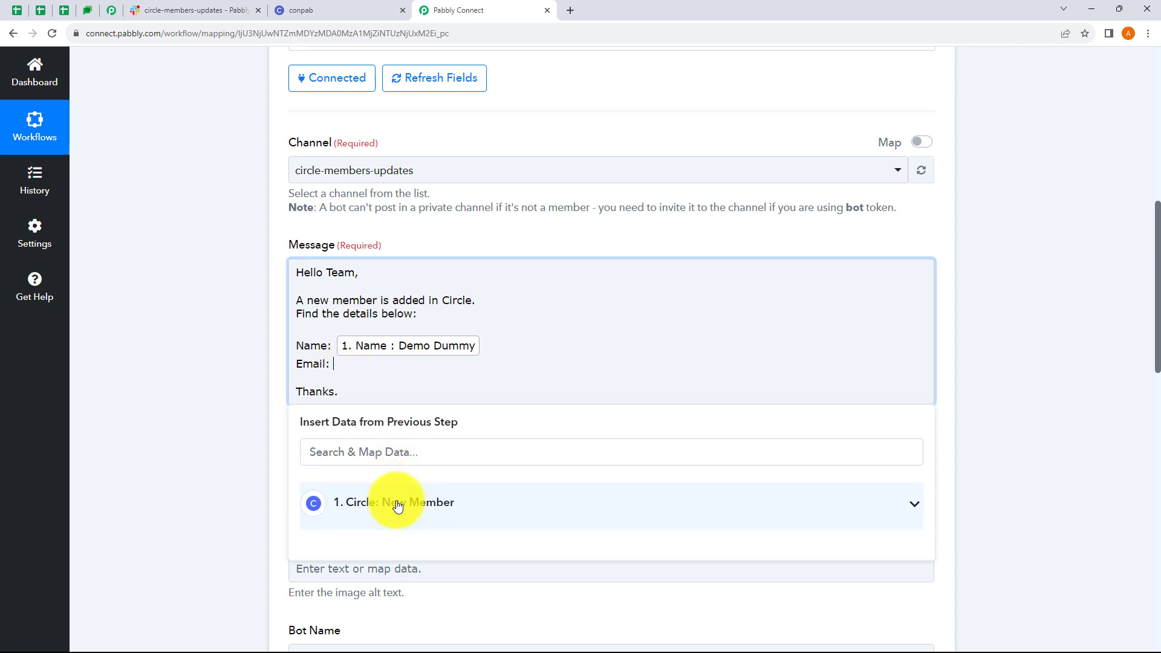
pyautogui.click(398, 505)
pyautogui.click(366, 453)
pyautogui.write('emai')
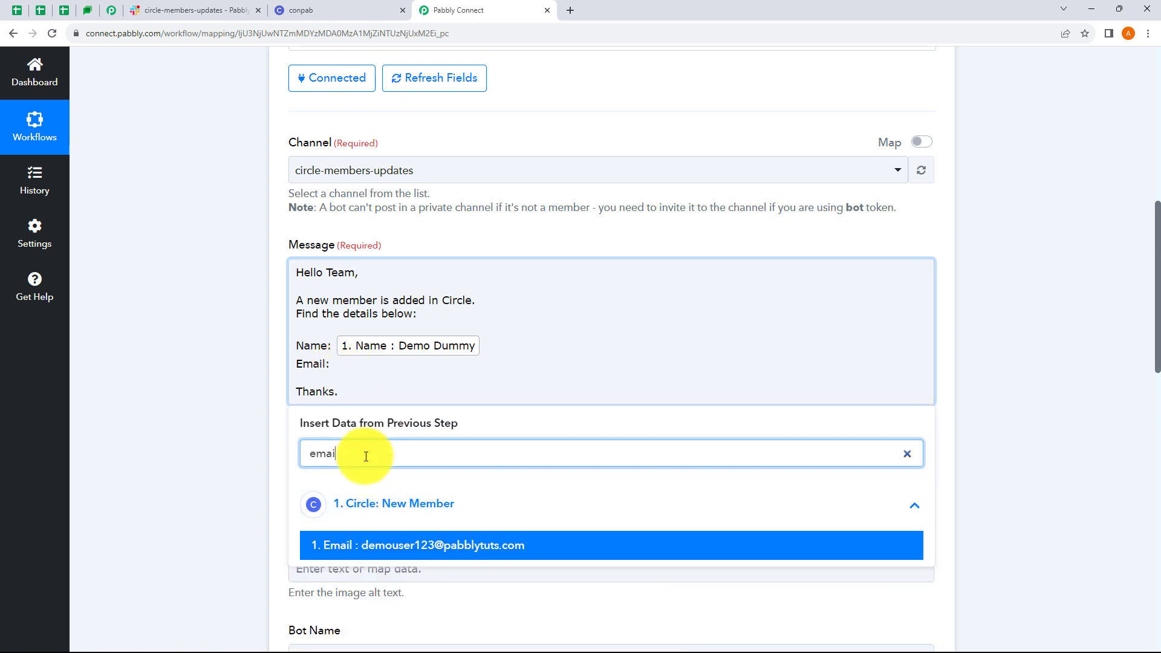
pyautogui.click(388, 544)
pyautogui.click(180, 370)
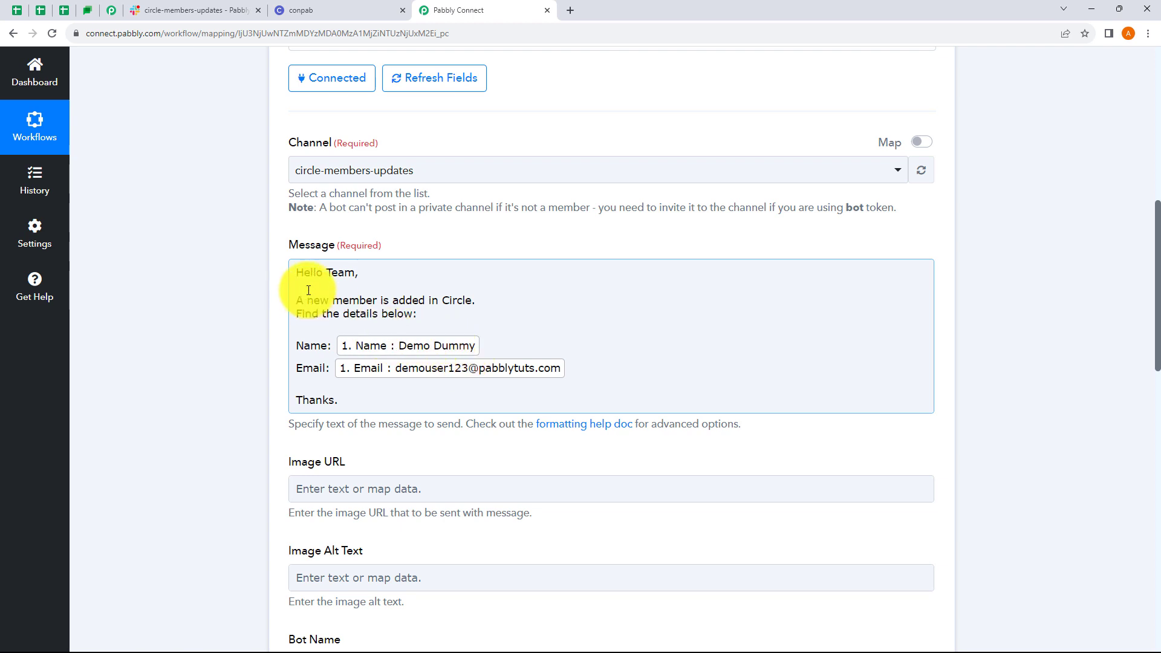
# Review the fixed text and the mapped member fields of the Slack message
pyautogui.click(296, 273)
pyautogui.moveTo(297, 272); pyautogui.dragTo(479, 319)
pyautogui.click(462, 323)
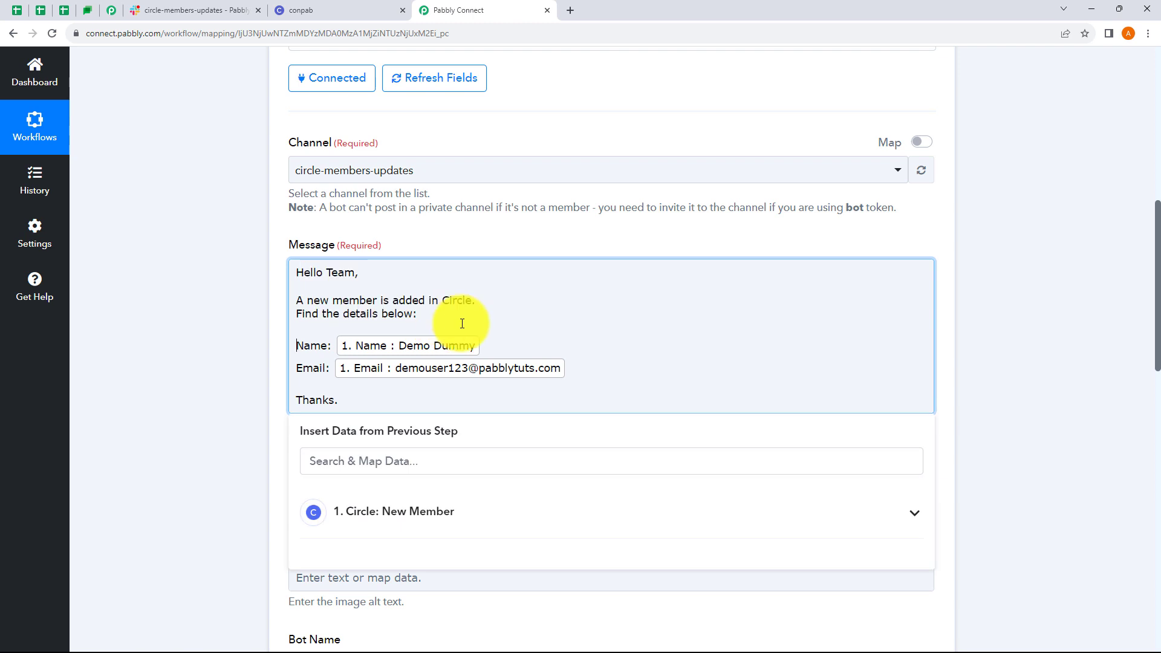
pyautogui.moveTo(304, 275); pyautogui.dragTo(415, 319)
pyautogui.click(423, 316)
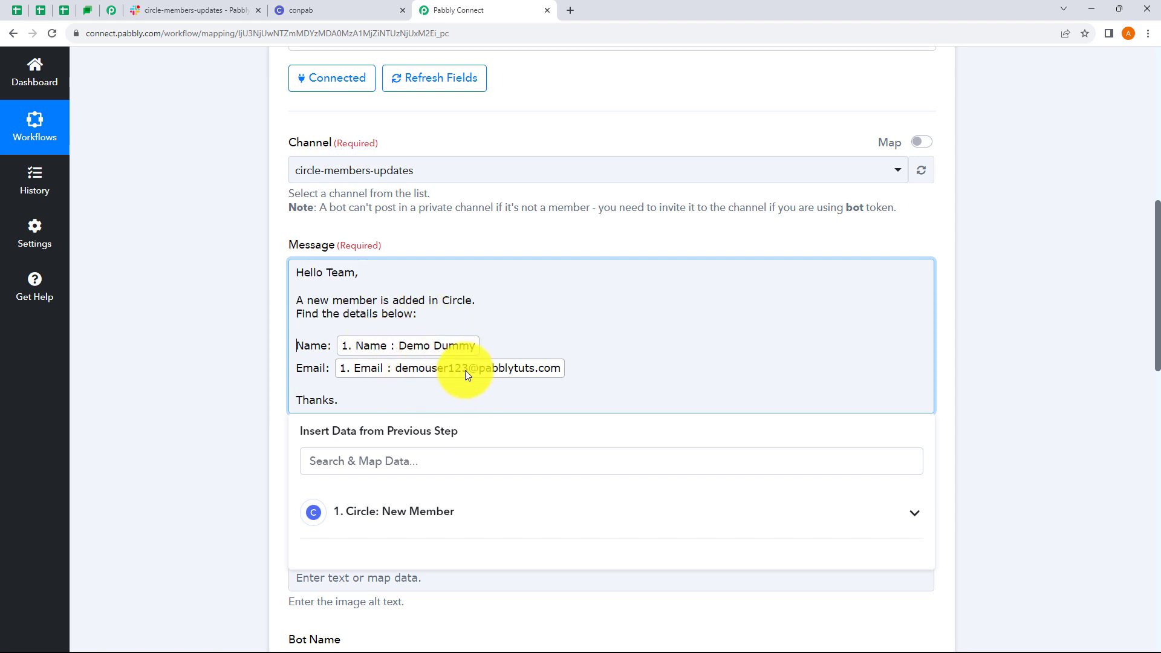
pyautogui.click(254, 355)
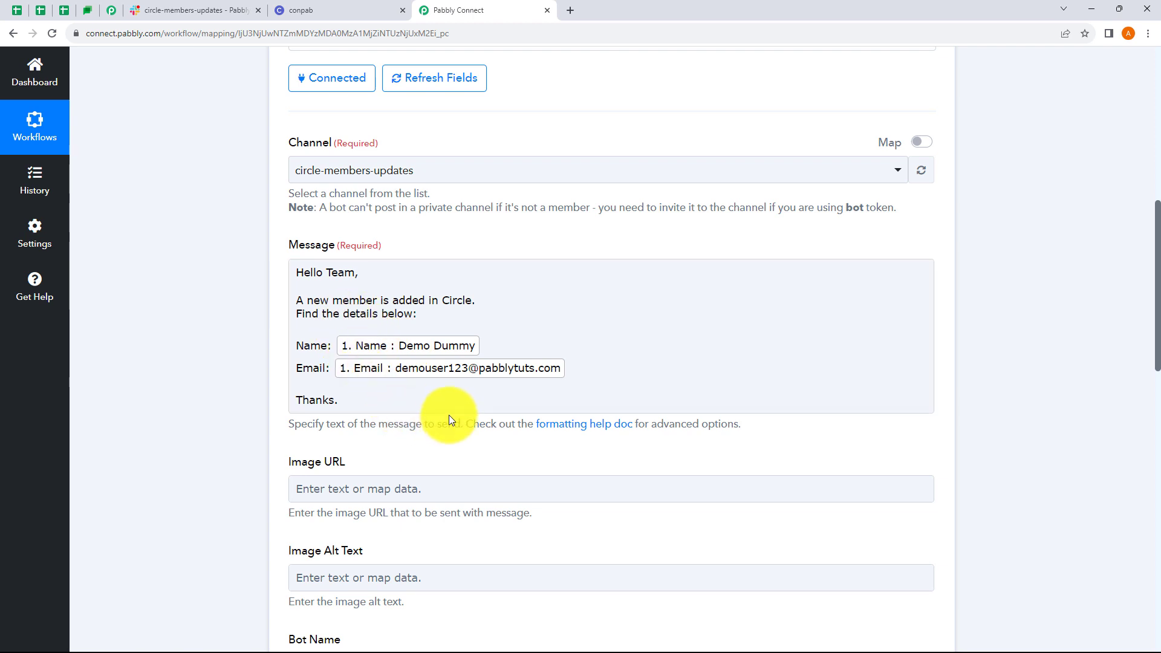
# Save the Slack Send Channel Message action with its optional fields left as they are and send a test request
pyautogui.scroll(-1, 444, 387)
pyautogui.scroll(-2, 443, 387)
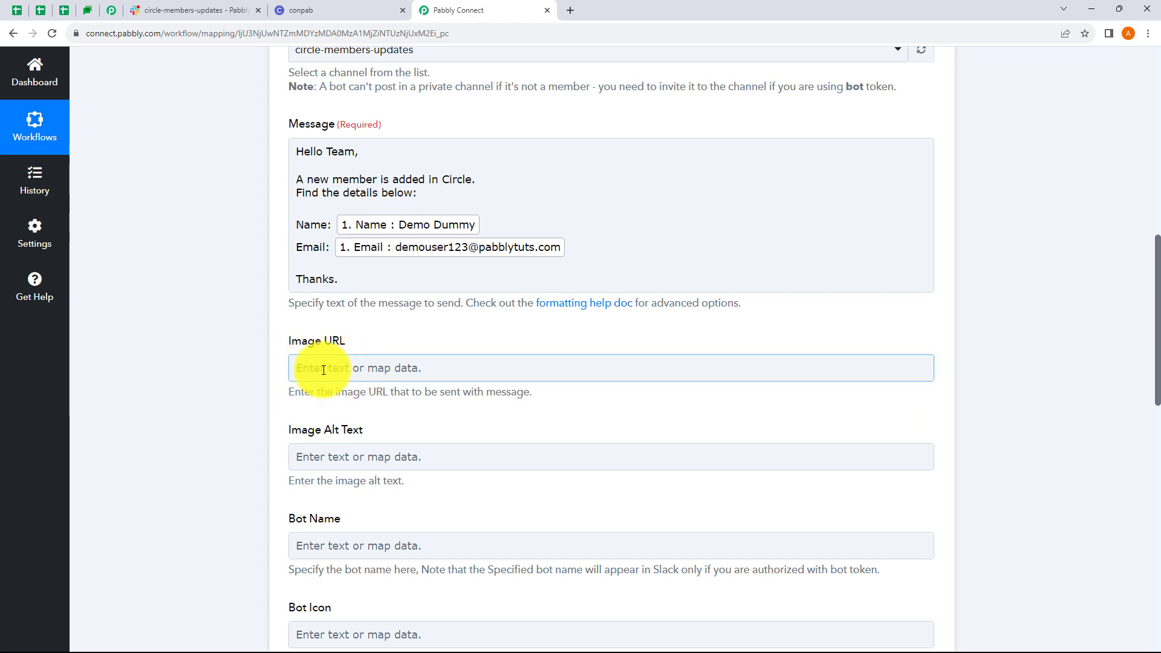
pyautogui.scroll(-3, 390, 459)
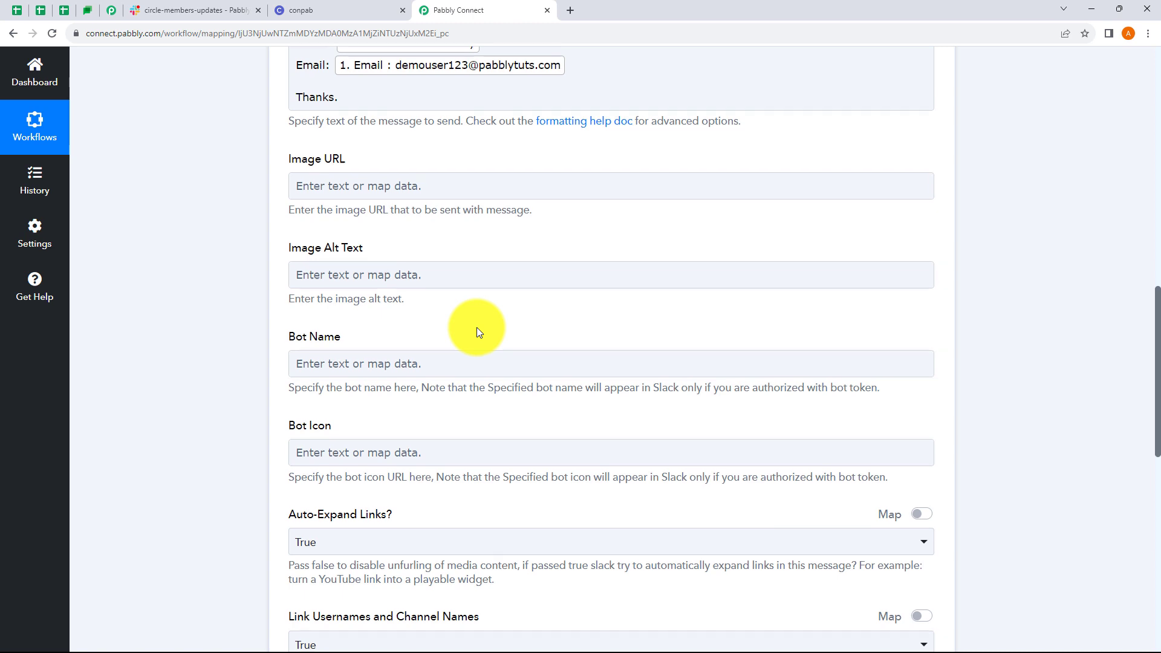
pyautogui.scroll(-5, 477, 330)
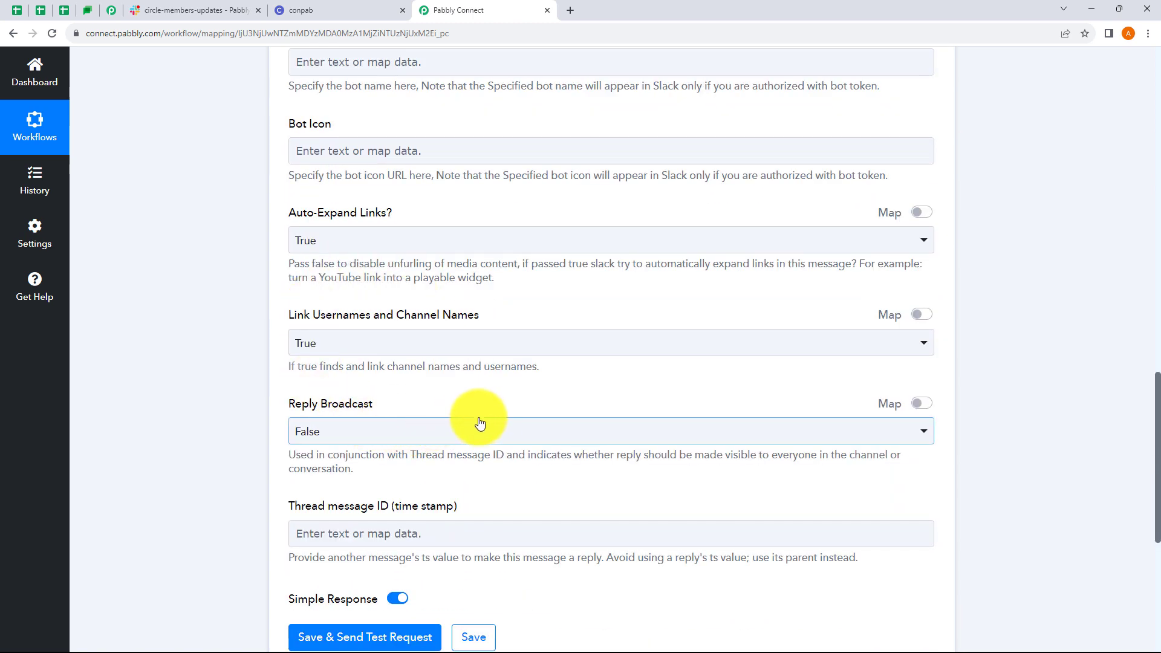
pyautogui.scroll(-3, 479, 414)
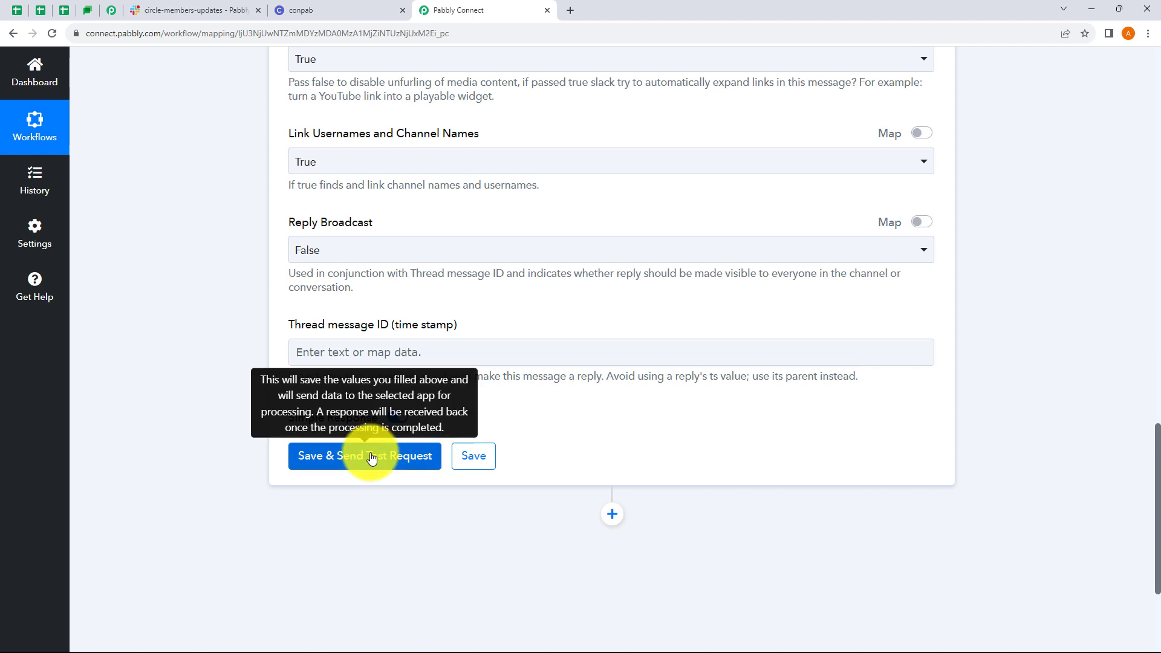
pyautogui.click(372, 456)
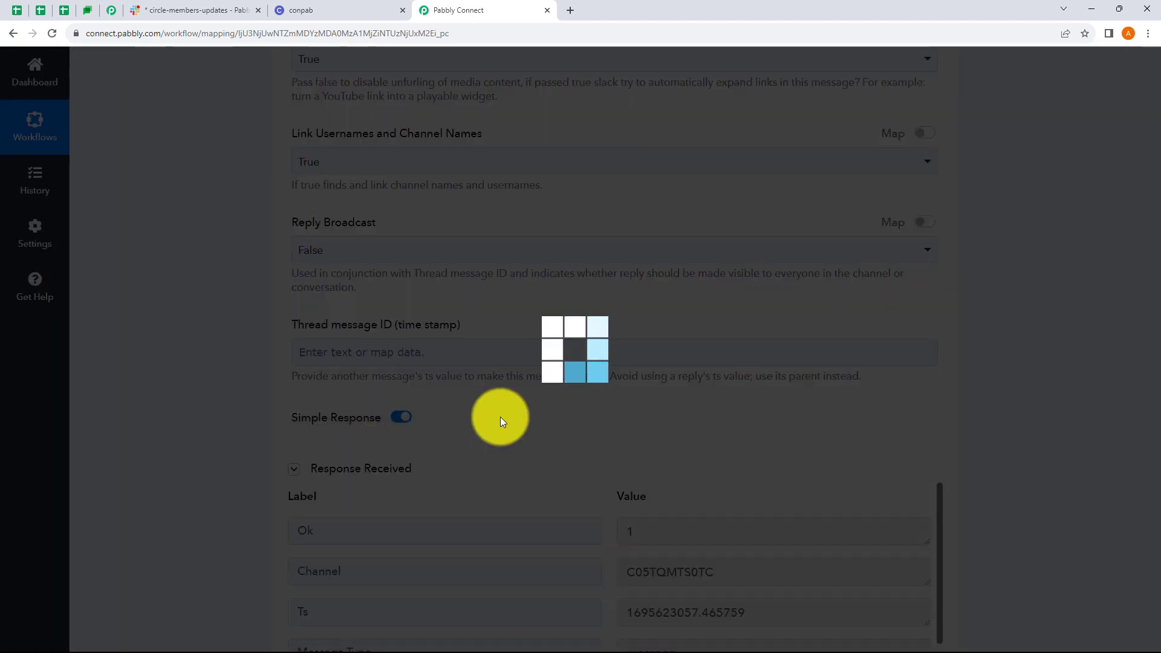
# Examine the test response's status, message type, subtype and full message text, and check the posted message in Slack's circle-members-updates channel
pyautogui.scroll(-4, 499, 416)
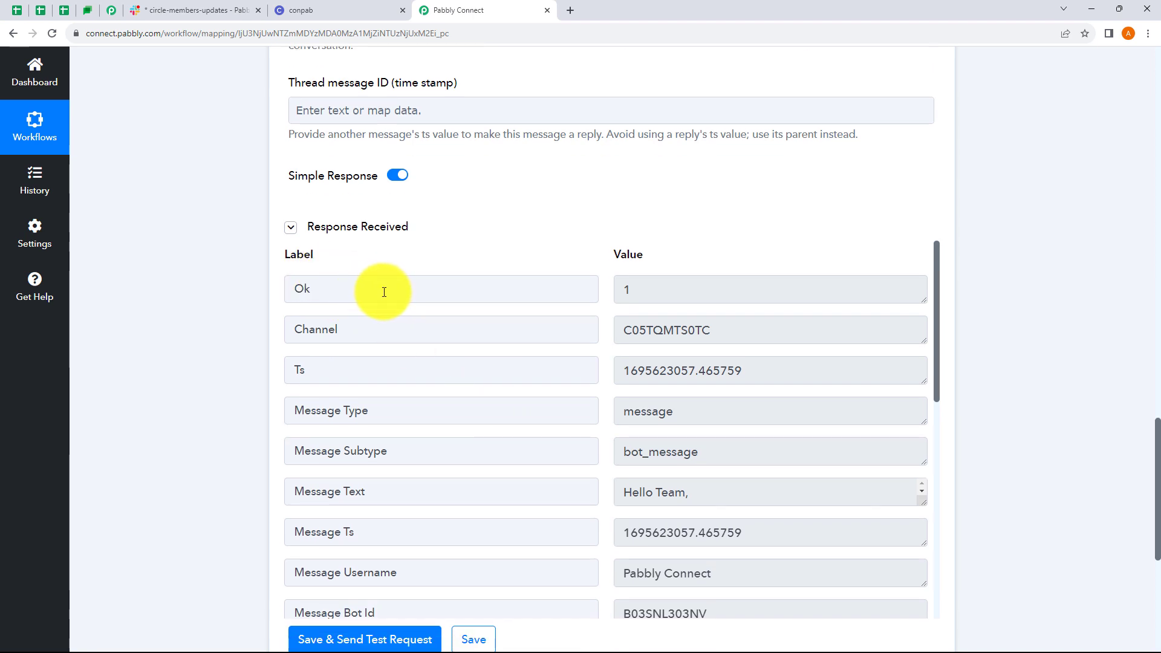
pyautogui.doubleClick(645, 290)
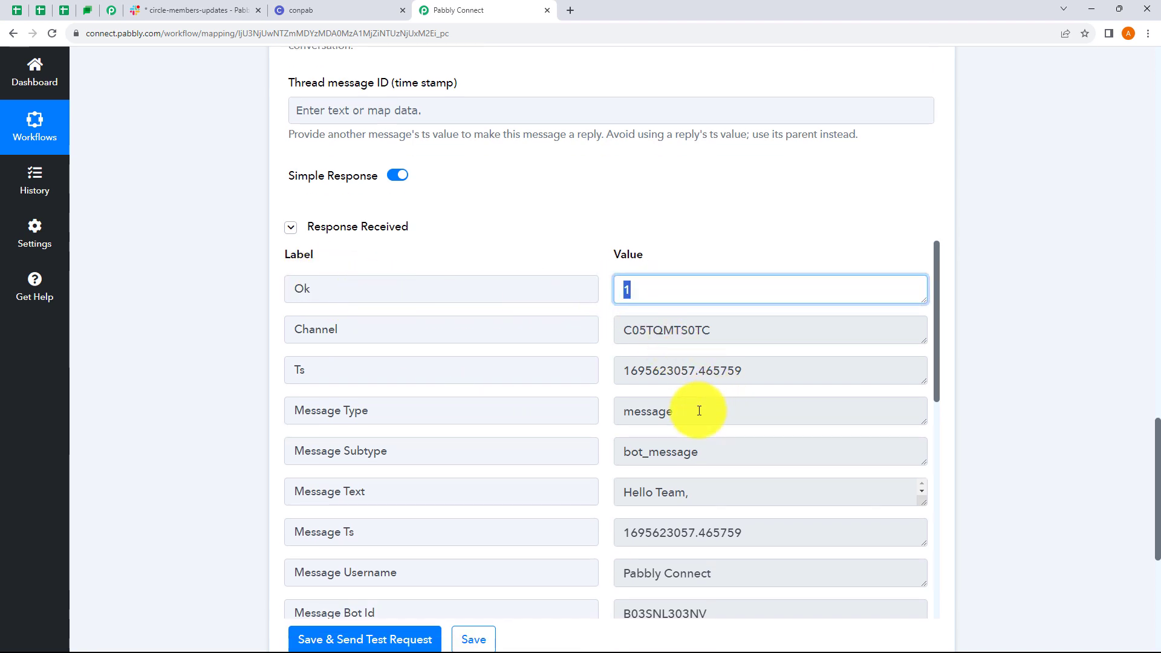
pyautogui.moveTo(699, 410); pyautogui.dragTo(629, 412)
pyautogui.moveTo(736, 451); pyautogui.dragTo(614, 461)
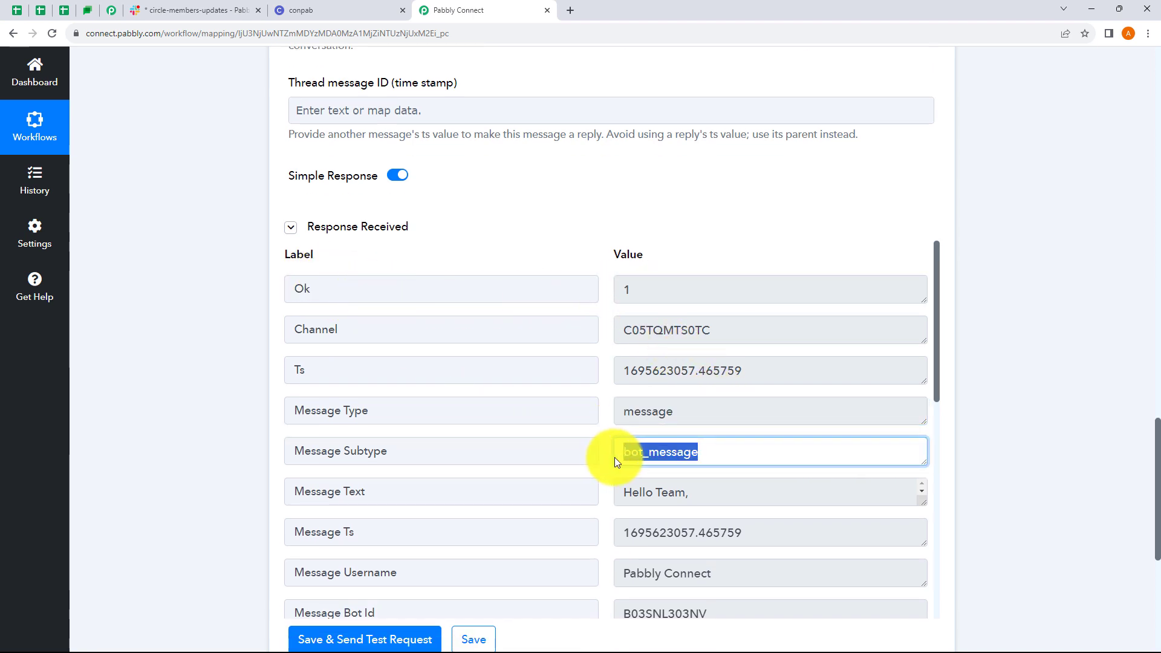
pyautogui.moveTo(920, 505); pyautogui.dragTo(925, 612)
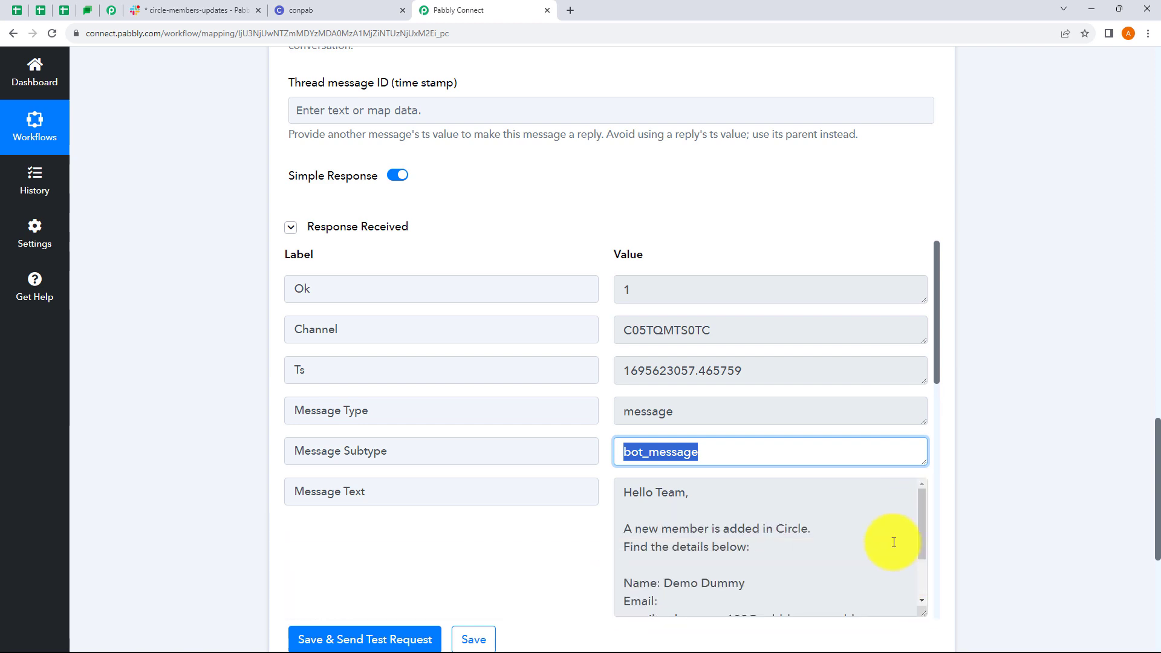
pyautogui.scroll(-2, 778, 394)
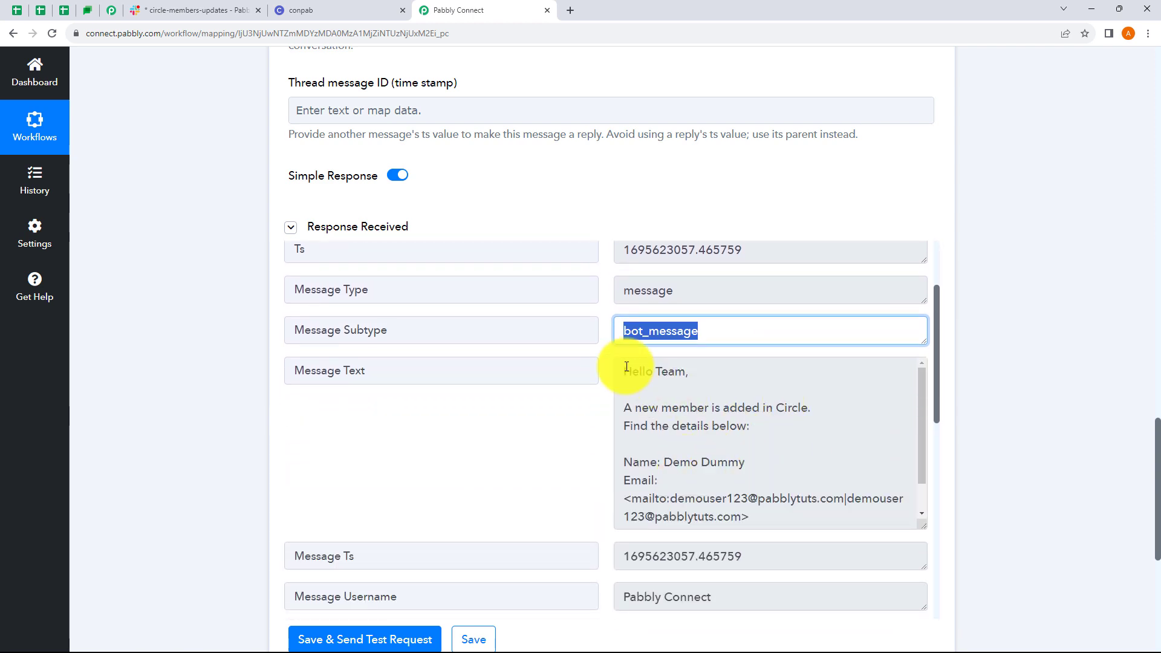
pyautogui.click(203, 9)
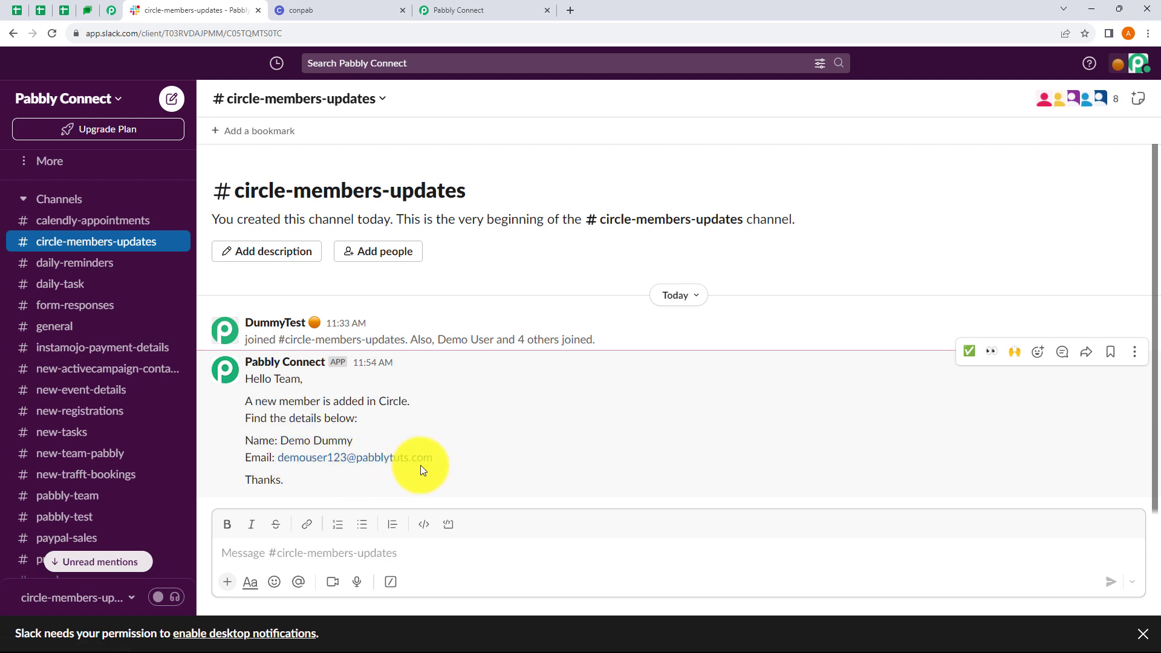
# Return to the Pabbly Connect workflow and collapse the Slack Send Channel Message action
pyautogui.click(469, 17)
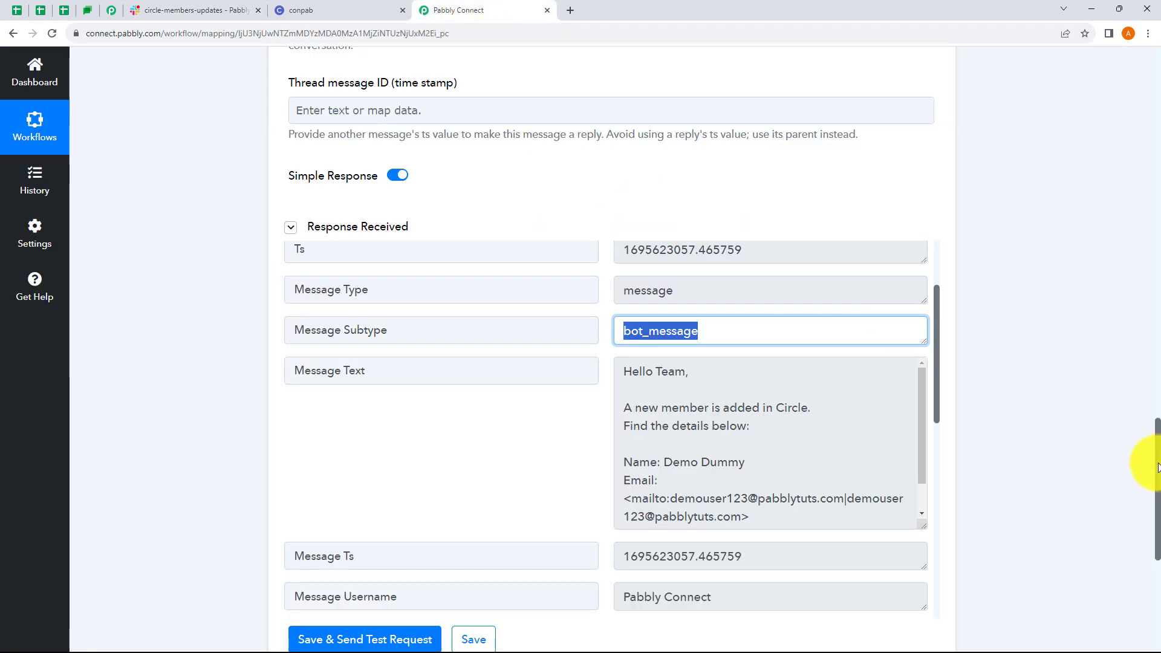
pyautogui.moveTo(1159, 467); pyautogui.dragTo(1155, 114)
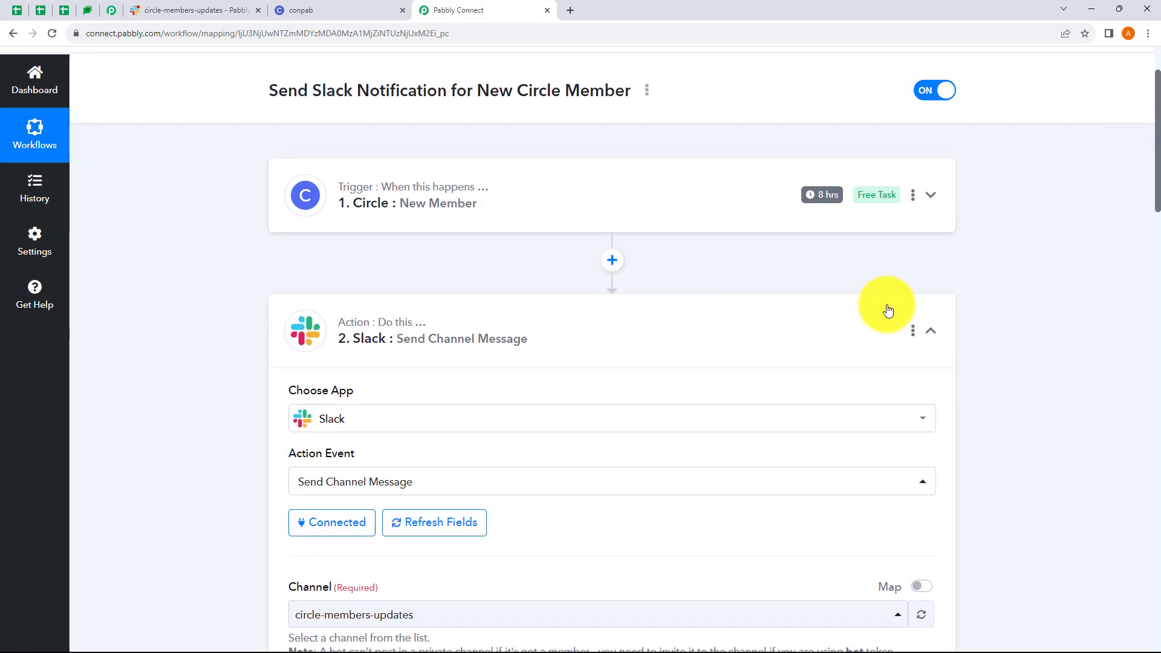
pyautogui.click(824, 326)
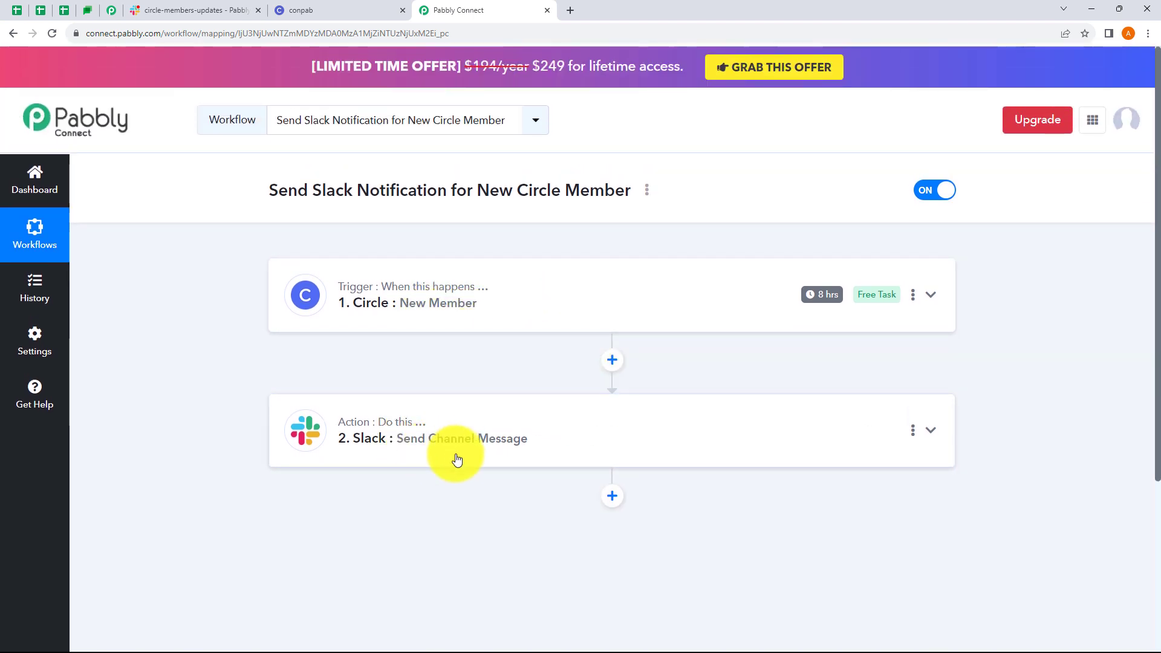
pyautogui.moveTo(813, 301)
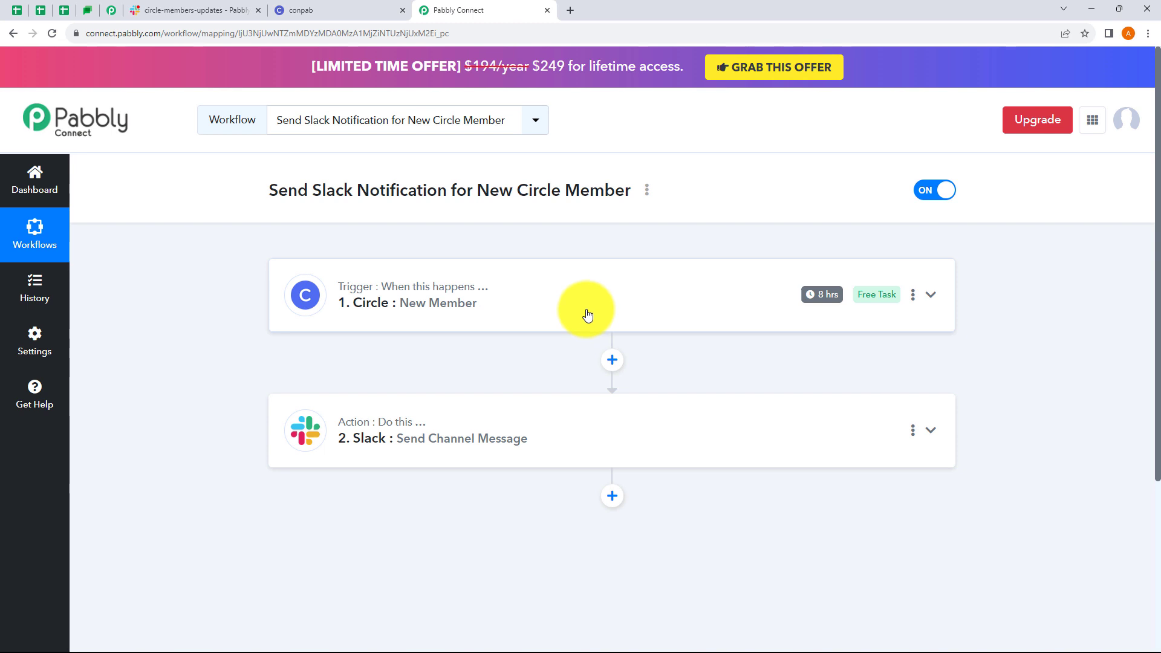
# View the share link of the Send Slack Notification for New Circle Member workflow and close the sharing dialog
pyautogui.click(647, 192)
pyautogui.click(573, 260)
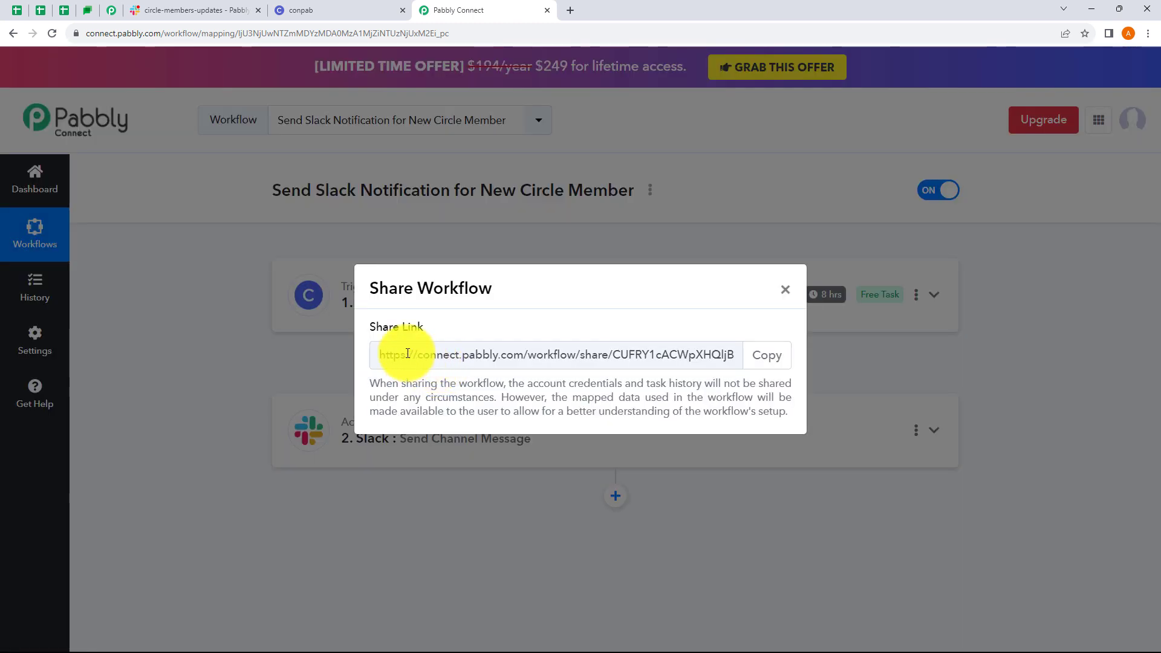
pyautogui.moveTo(411, 355); pyautogui.dragTo(669, 357)
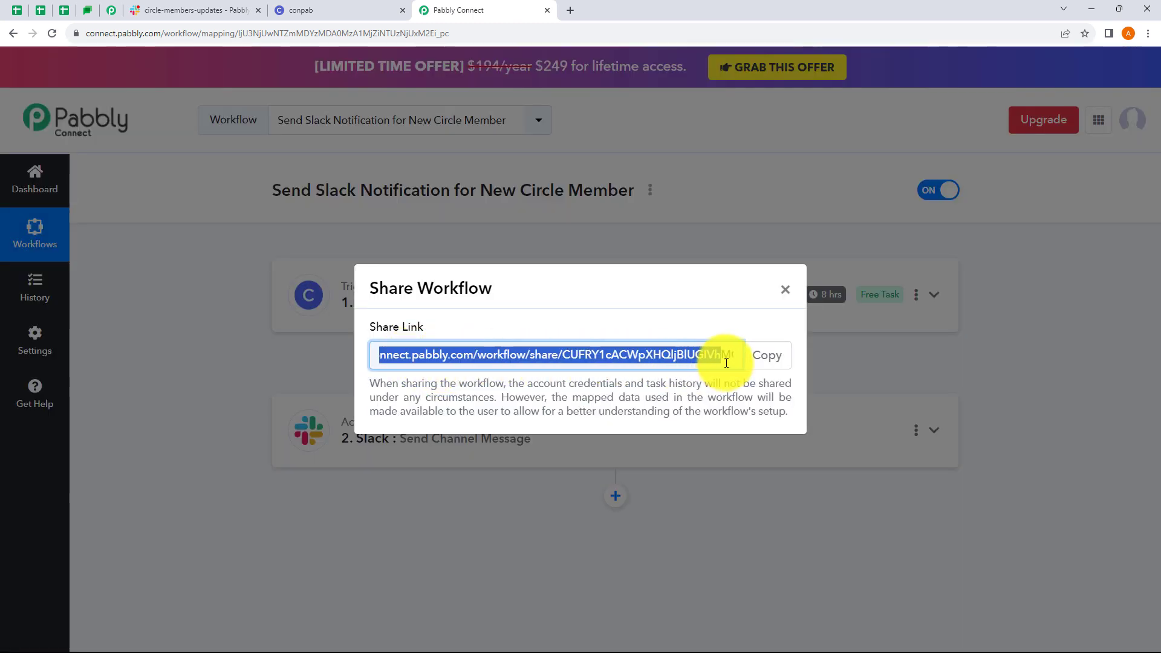
pyautogui.click(785, 291)
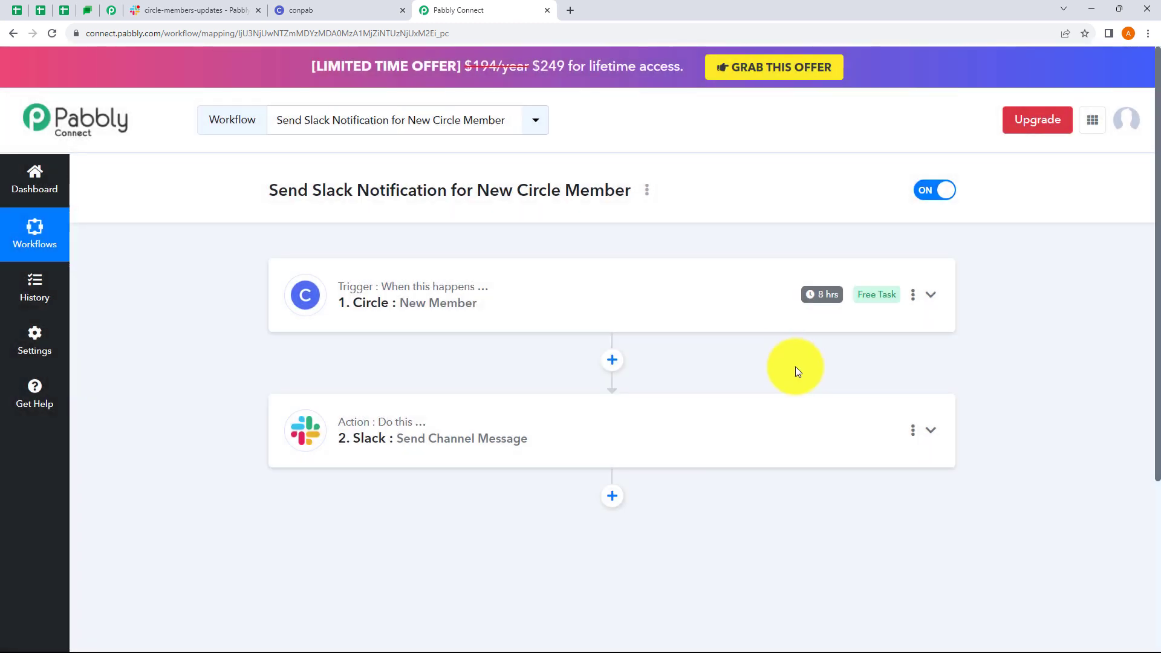